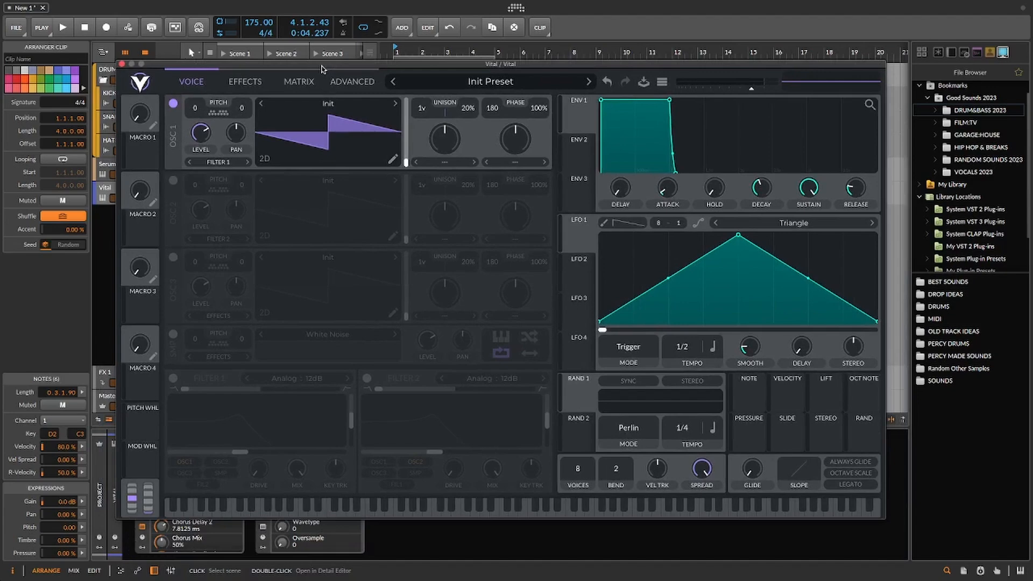
- Load the Granular Upgrade wavetable from the Glorkglunk folder into oscillator 1
mouse_move(322, 68)
left_mouse_down()
mouse_move(348, 89)
mouse_move(318, 79)
left_mouse_up()
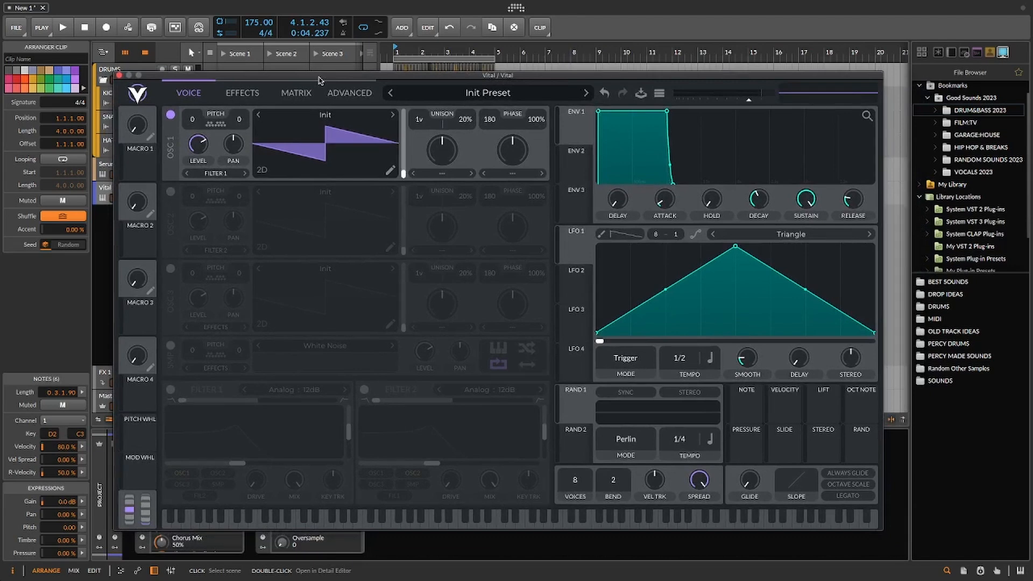
left_click_drag(319, 81, 327, 85)
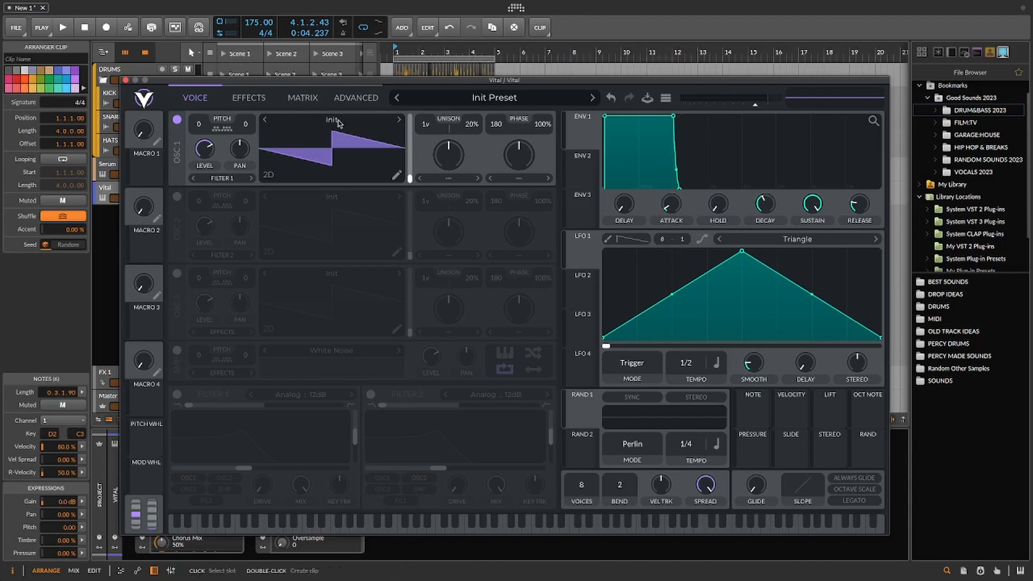
left_click(332, 120)
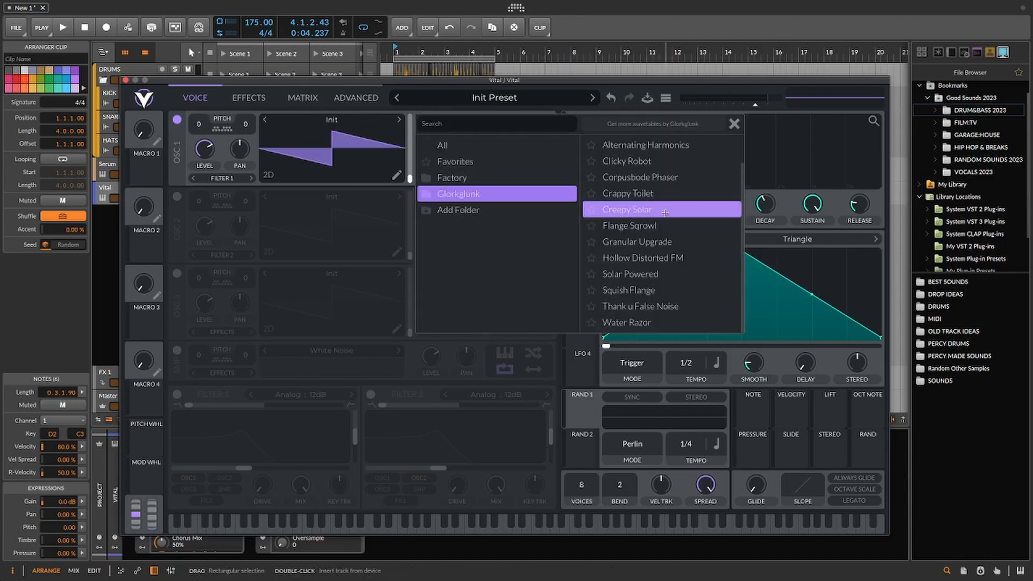
scroll(627, 232, "up", 2)
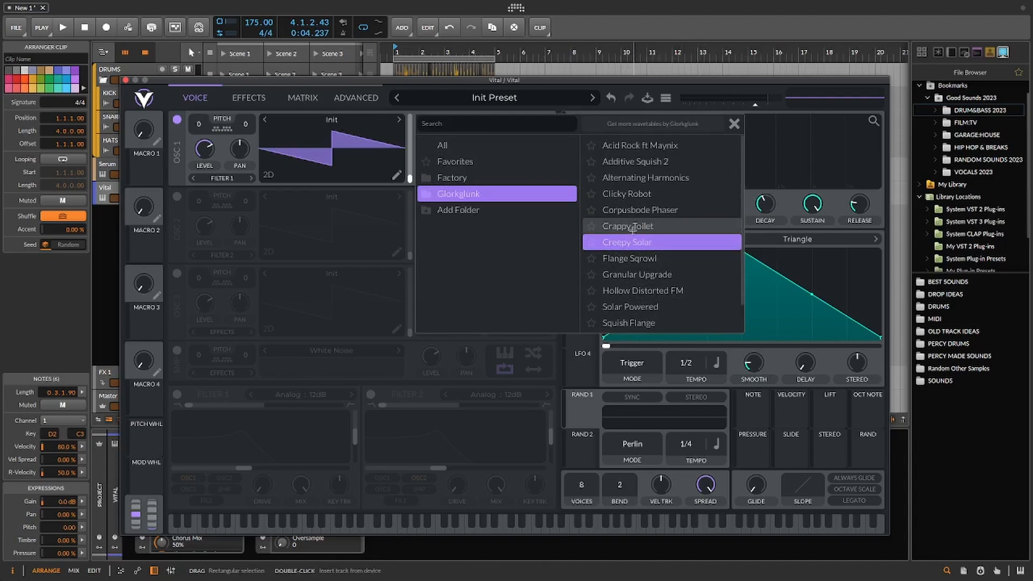
scroll(633, 236, "down", 2)
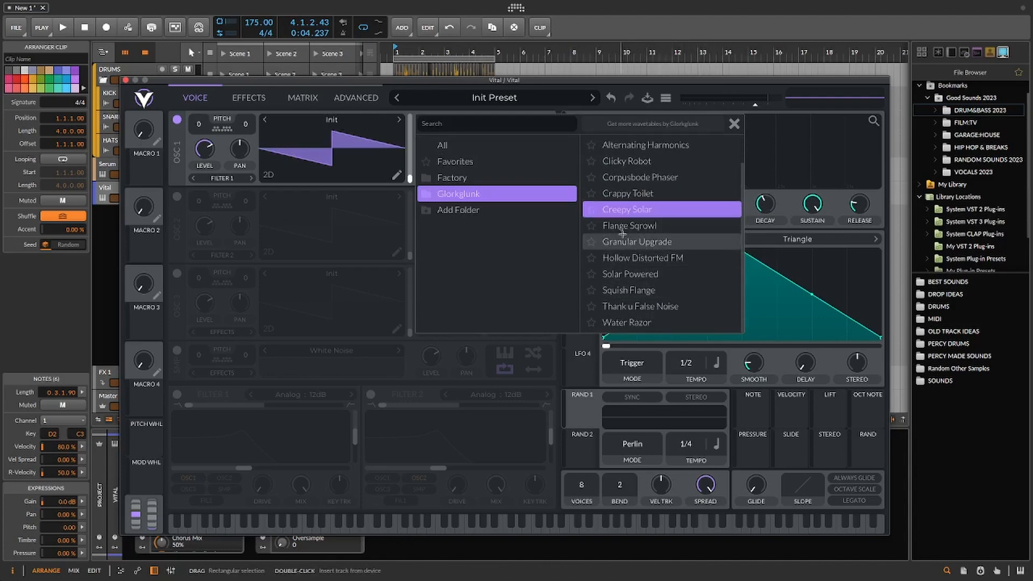
left_click(625, 242)
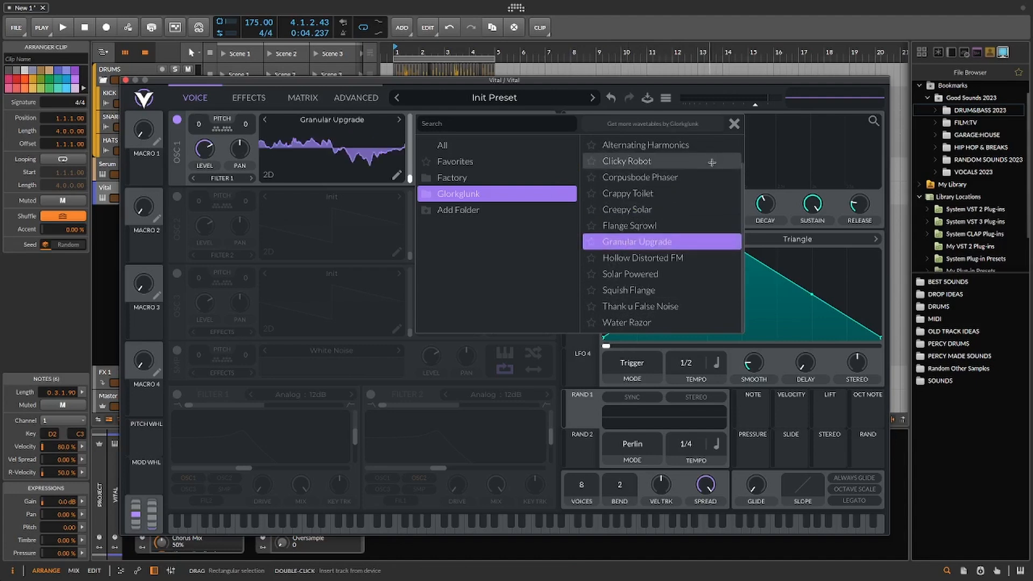
left_click(734, 125)
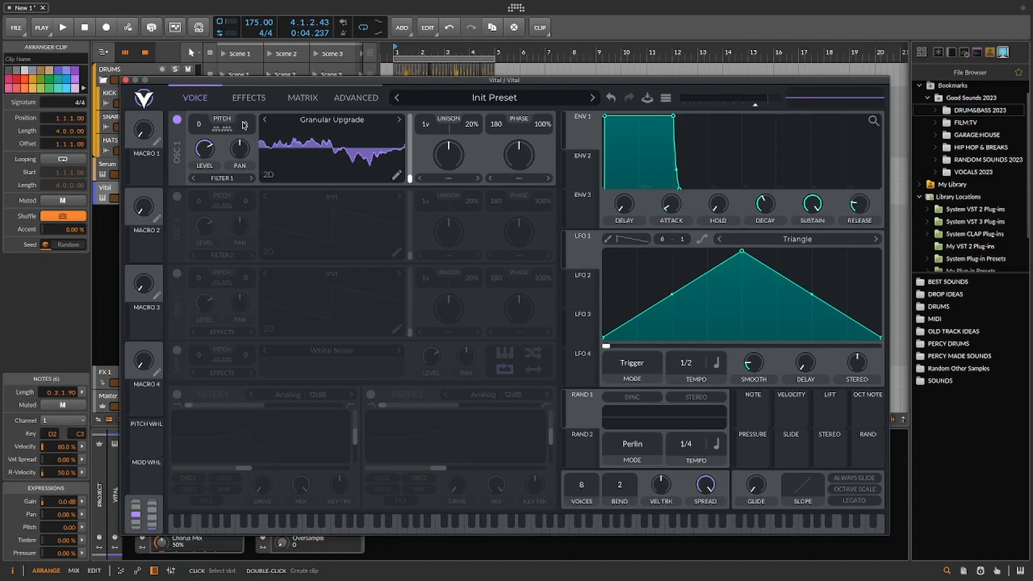
- Configure oscillator 1 with 0% phase randomization, 5 unison voices at 5% detune, and output routed to Filter 1+2
scroll(537, 151, "down", 2)
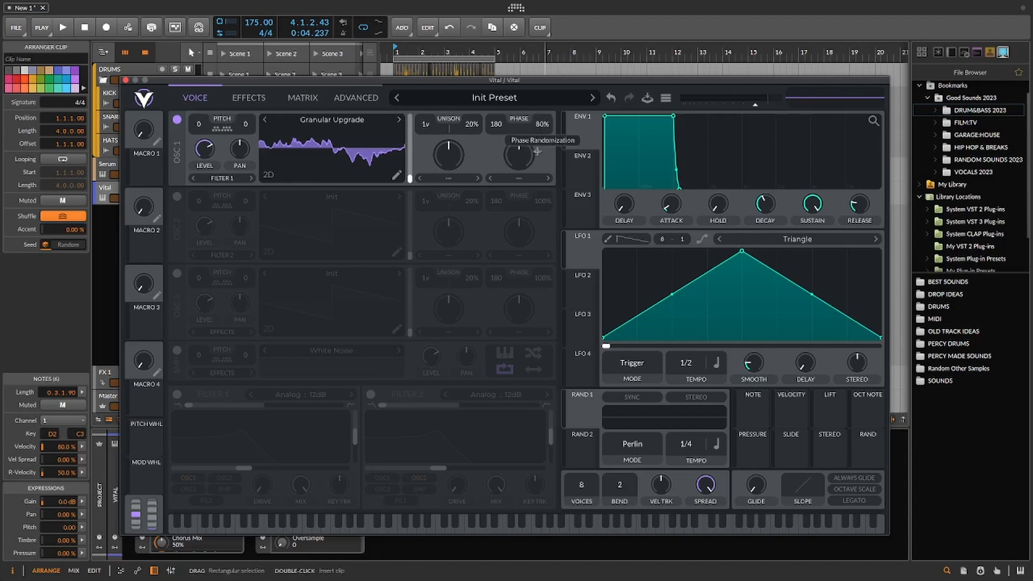
left_click_drag(537, 151, 537, 288)
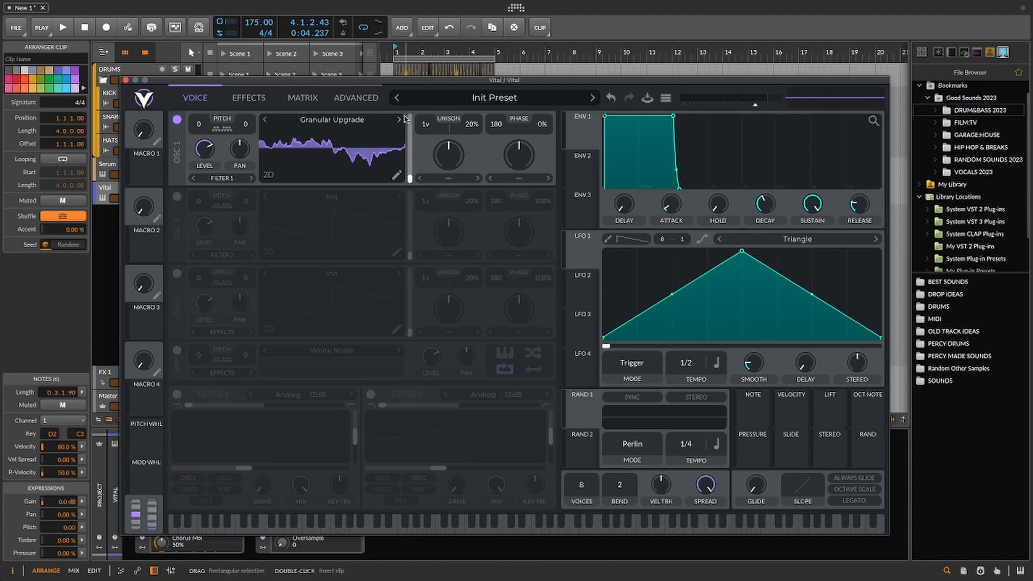
left_click_drag(424, 121, 428, 107)
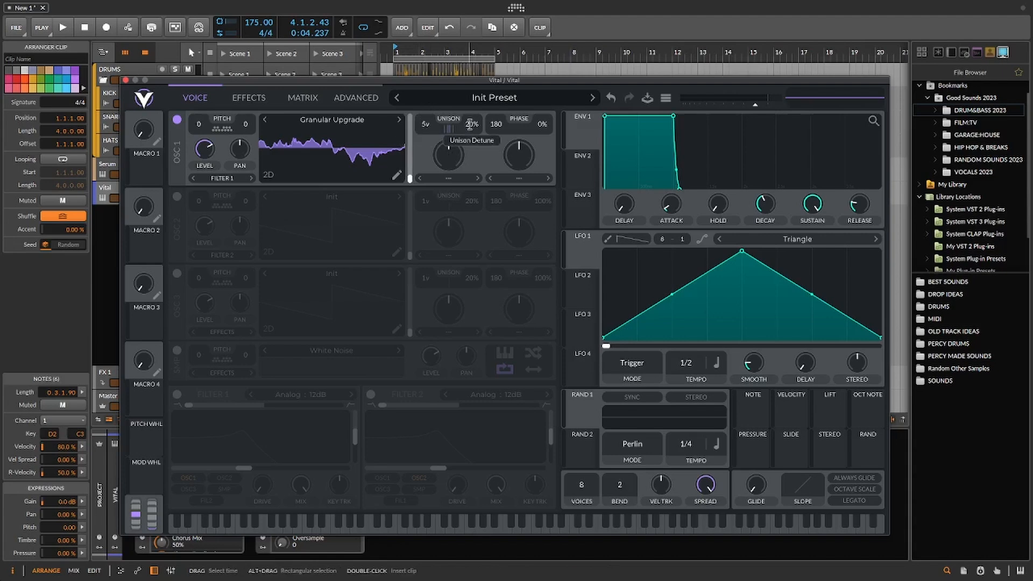
left_click_drag(470, 124, 467, 141)
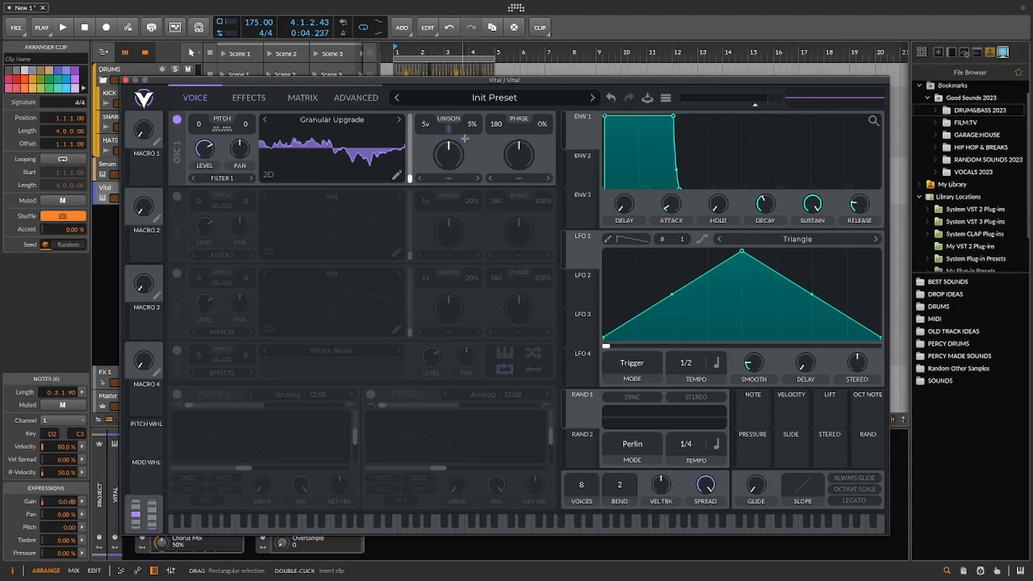
left_click(222, 178)
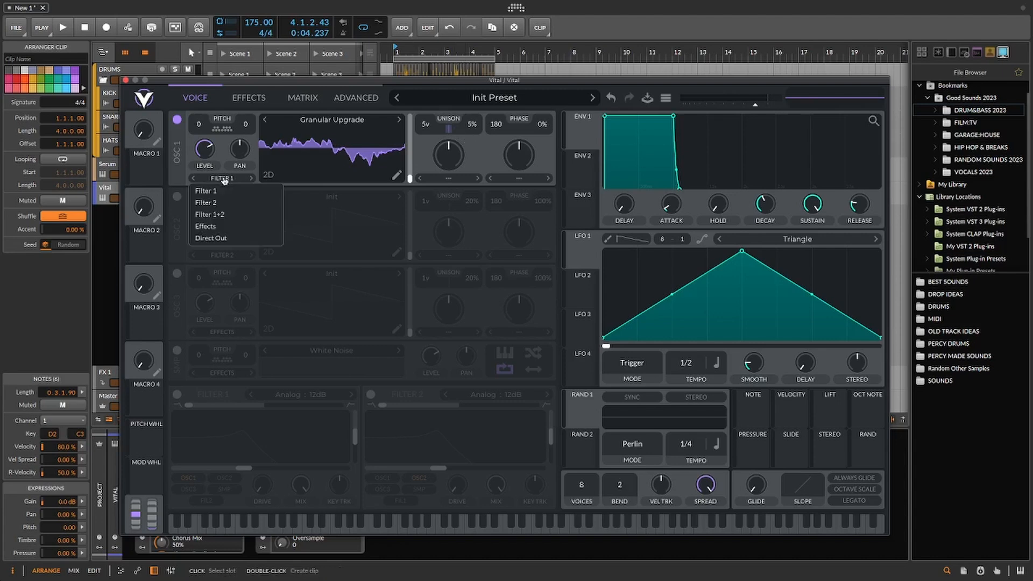
left_click(230, 214)
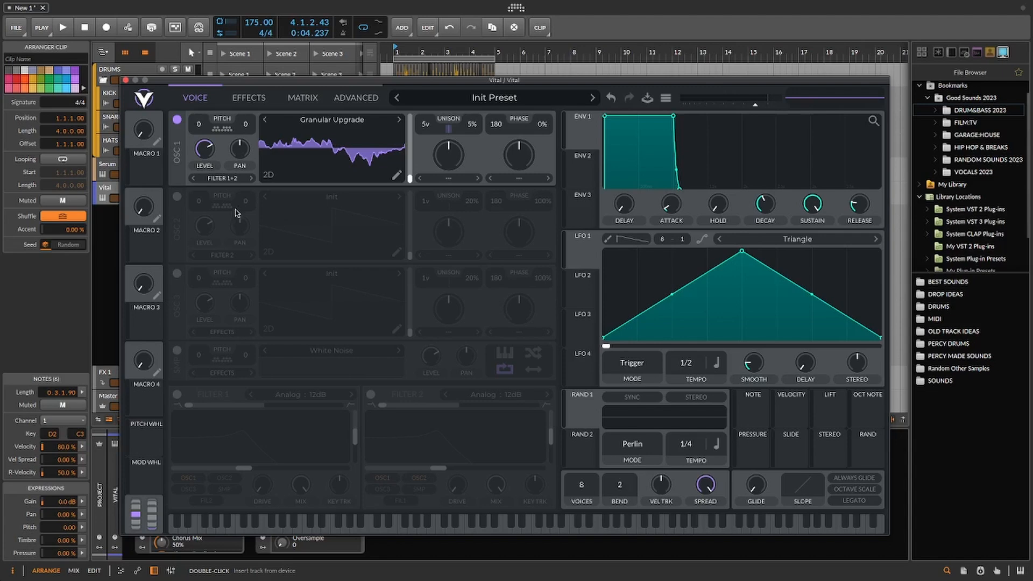
- Enable oscillator 2 with the Clicky Robot wavetable, transposed to 7 semitones with phase randomization at 0%
left_click(176, 197)
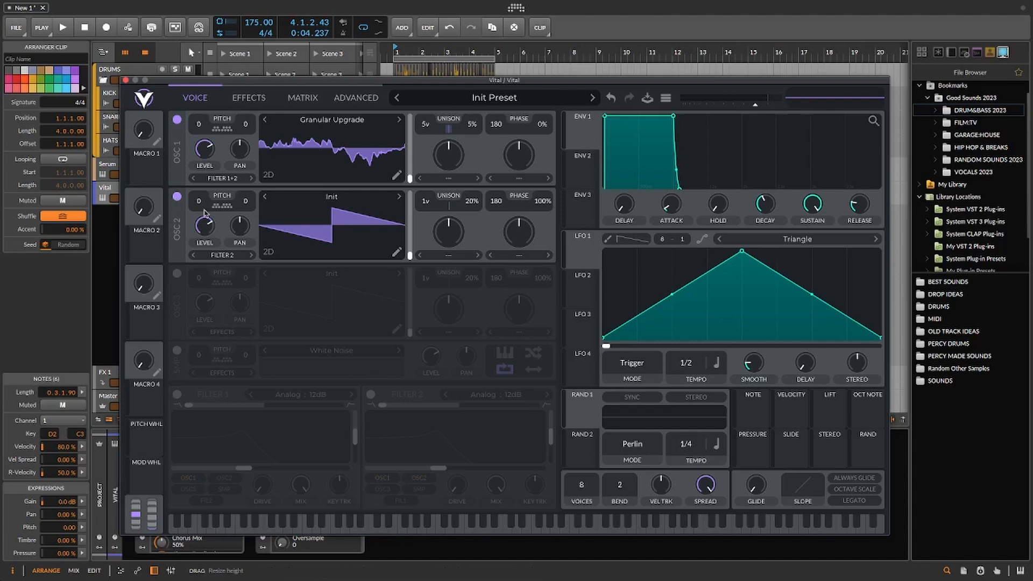
left_click(335, 199)
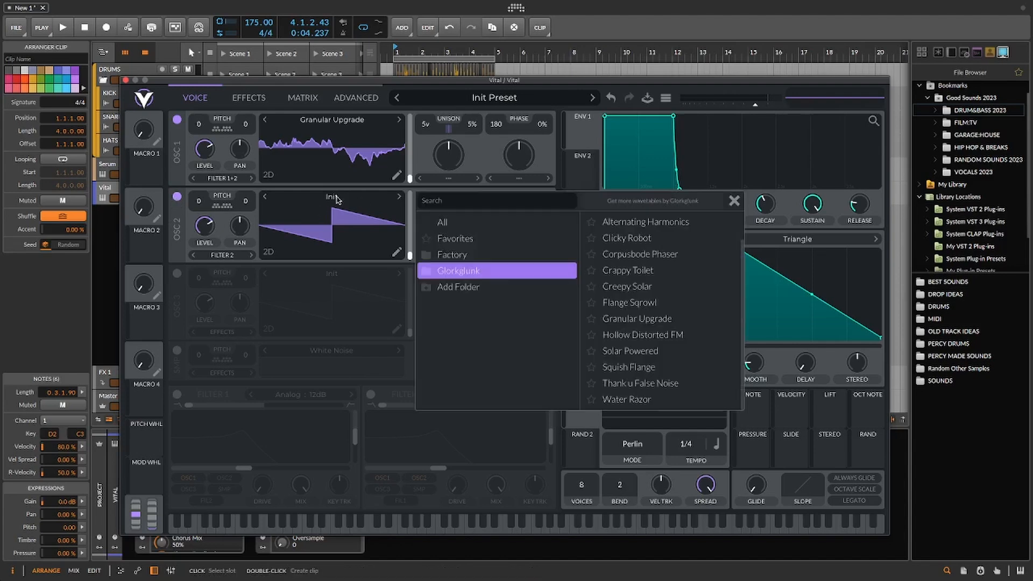
left_click(637, 239)
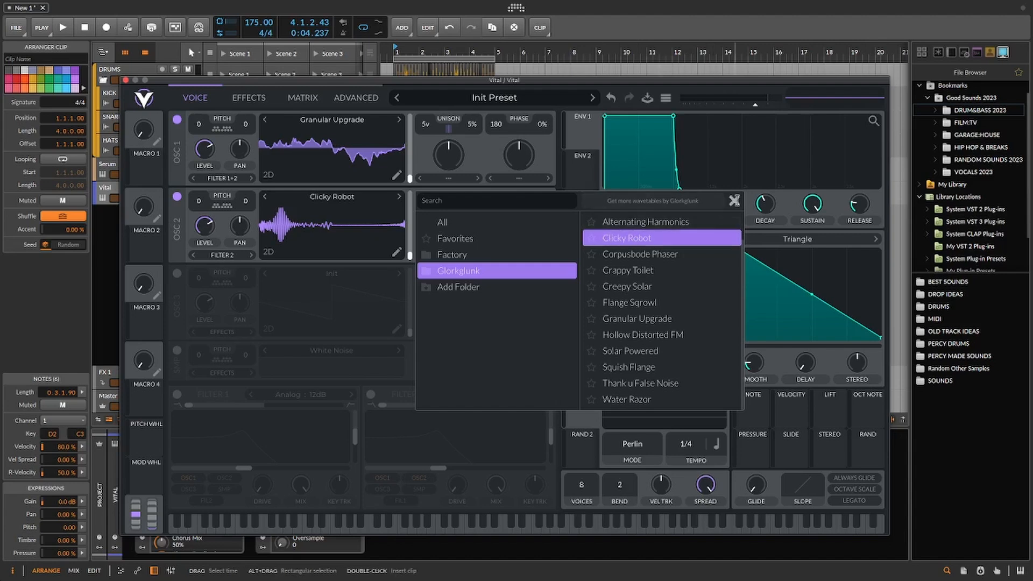
left_click(734, 201)
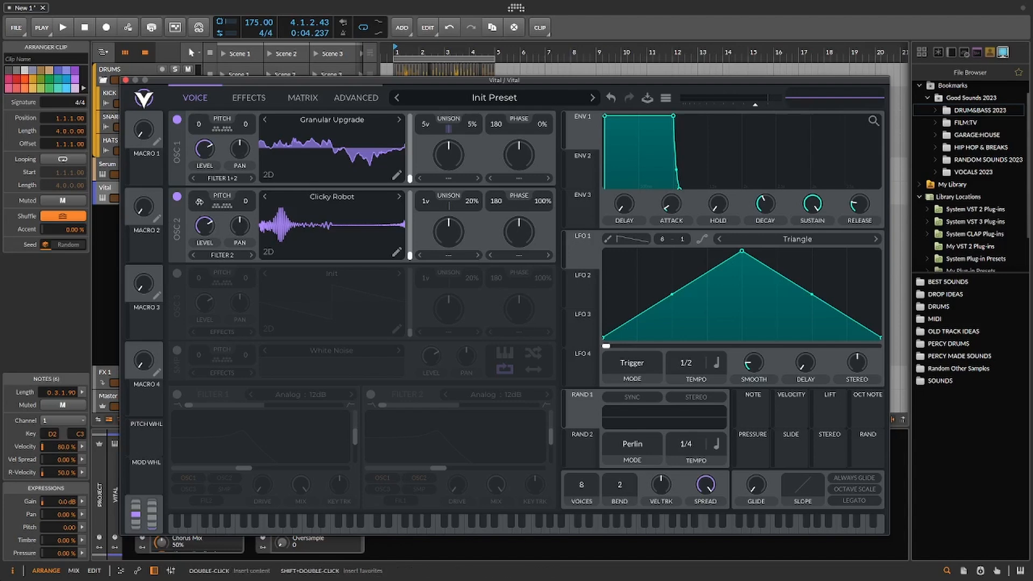
left_click_drag(198, 202, 208, 187)
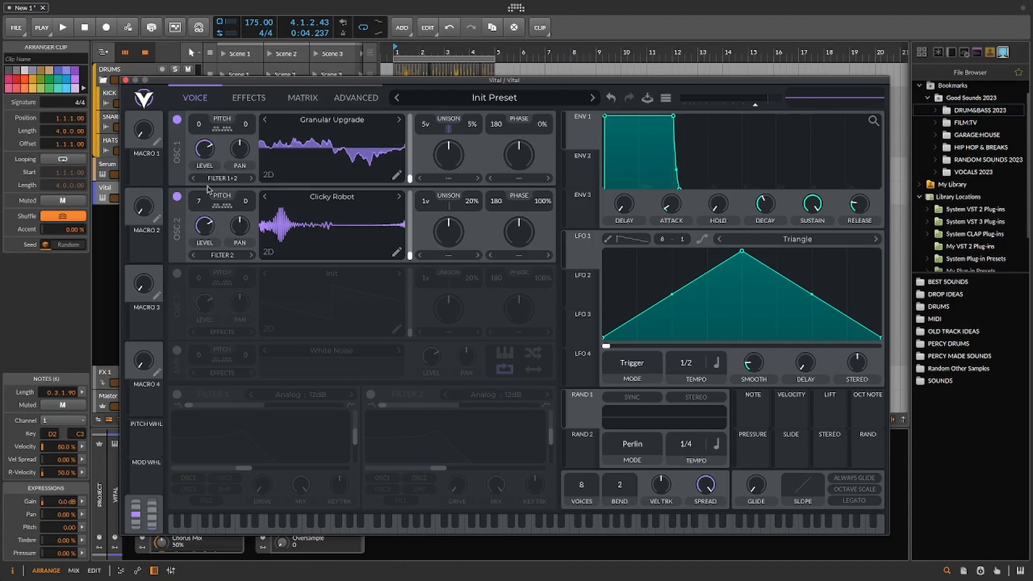
left_click_drag(542, 201, 550, 359)
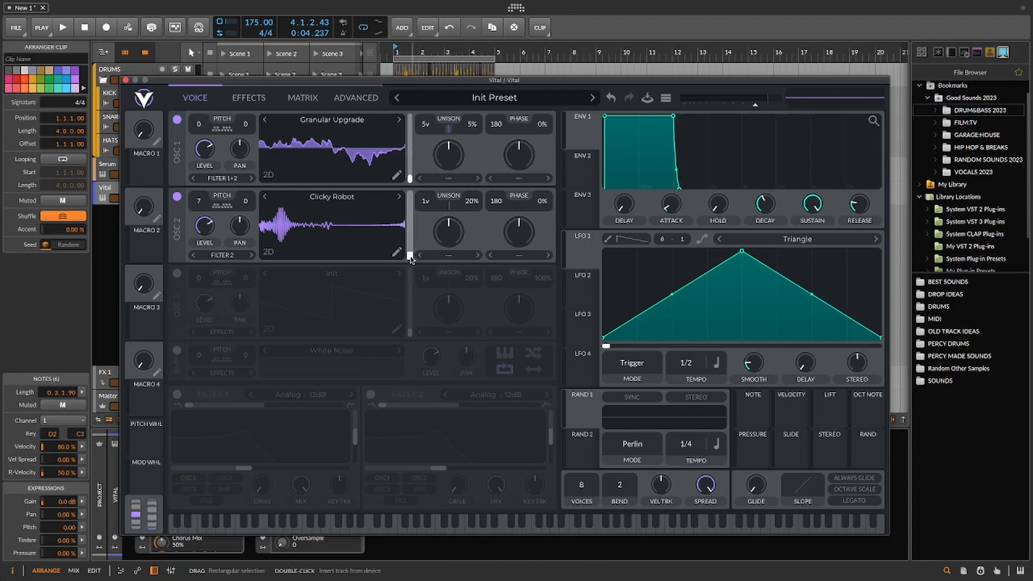
- Set oscillator 2's wavetable position to about frame 131 and raise oscillator 1's wavetable position slightly
mouse_move(410, 260)
left_click_drag(410, 260, 411, 257)
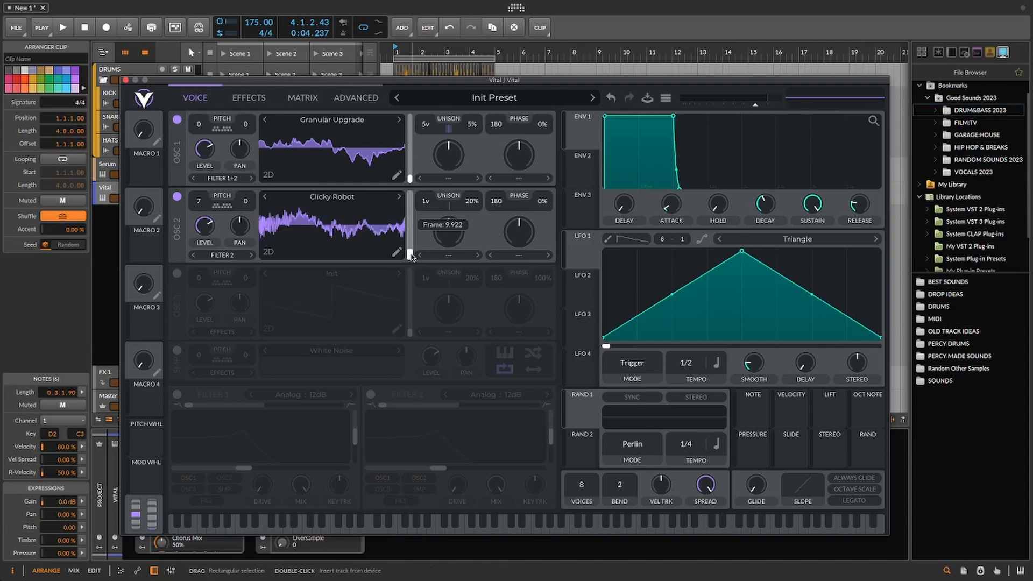
left_click_drag(410, 256, 418, 225)
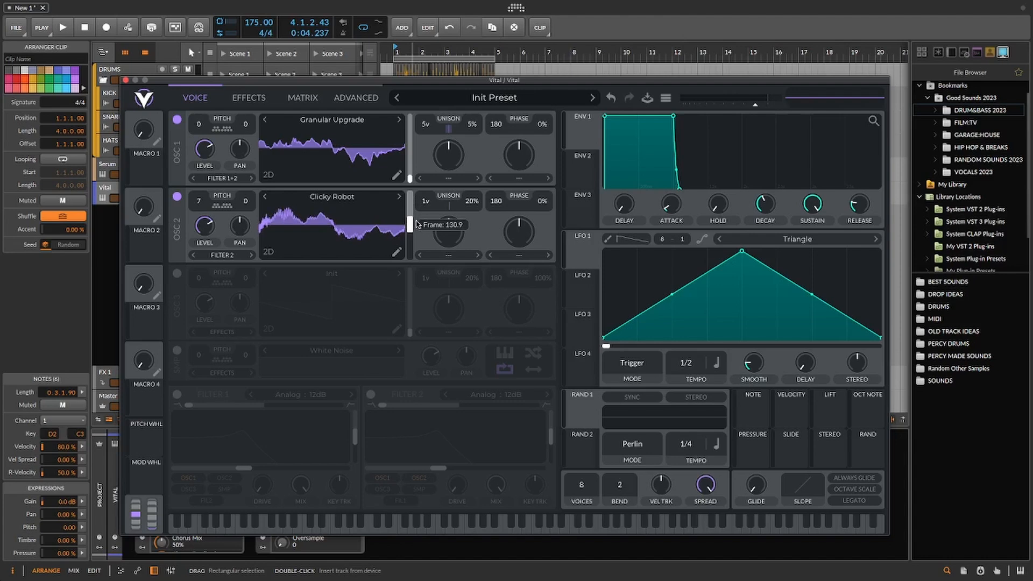
left_click_drag(416, 225, 417, 226)
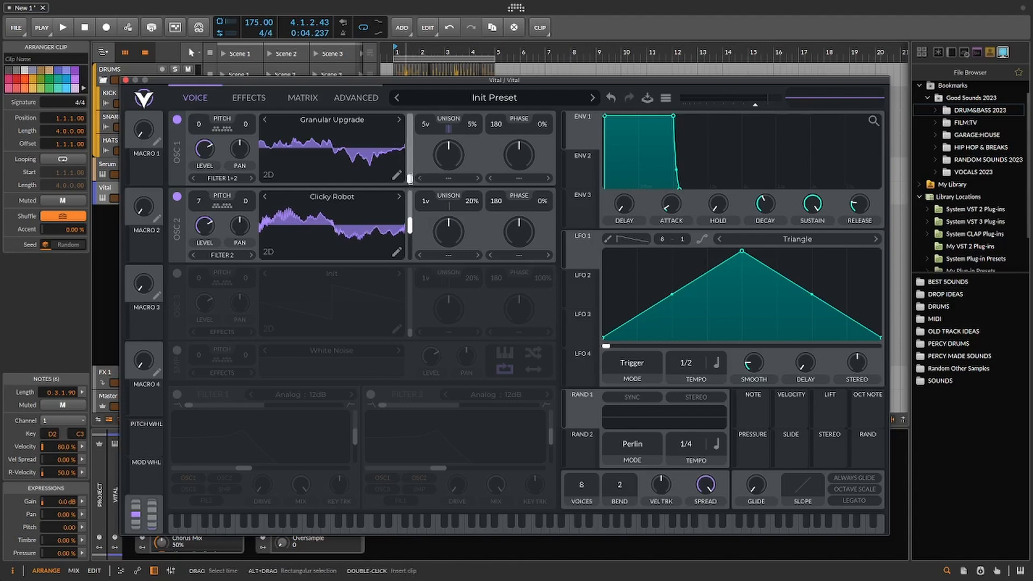
left_click_drag(410, 178, 412, 166)
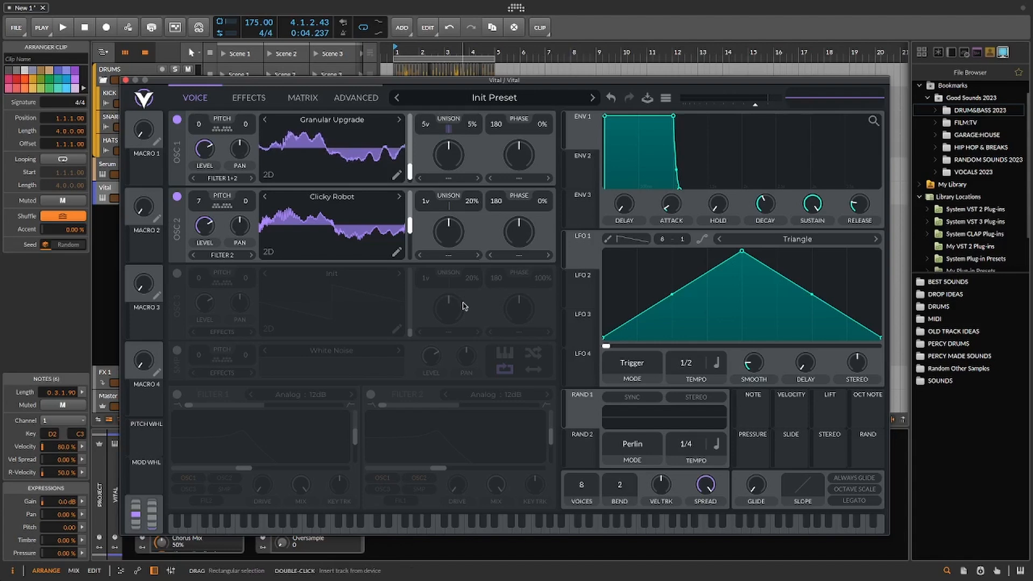
- Enable oscillator 3 and load the Corpusbode Phaser wavetable from the Glorkglunk folder into it
left_click(179, 275)
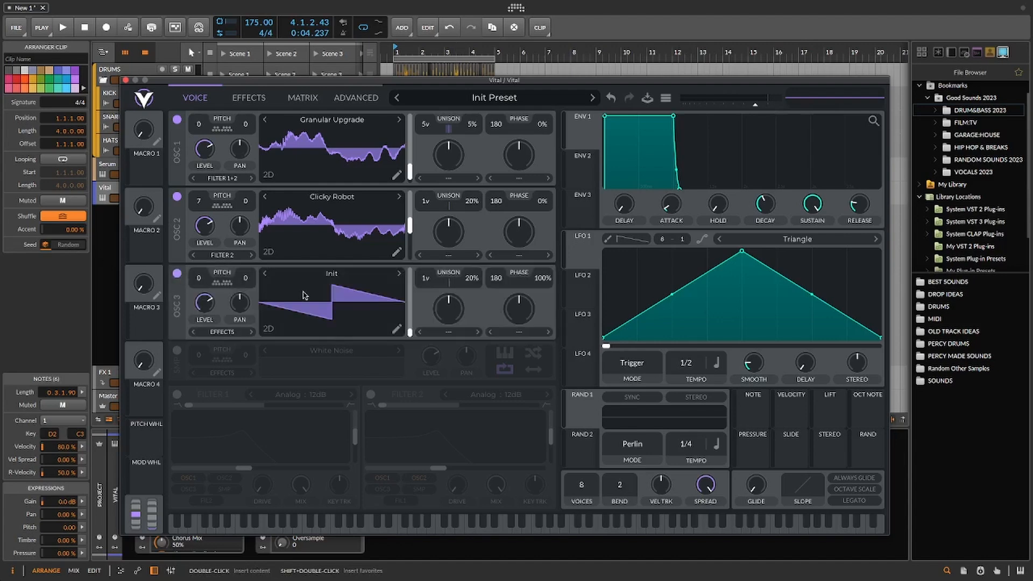
left_click(352, 276)
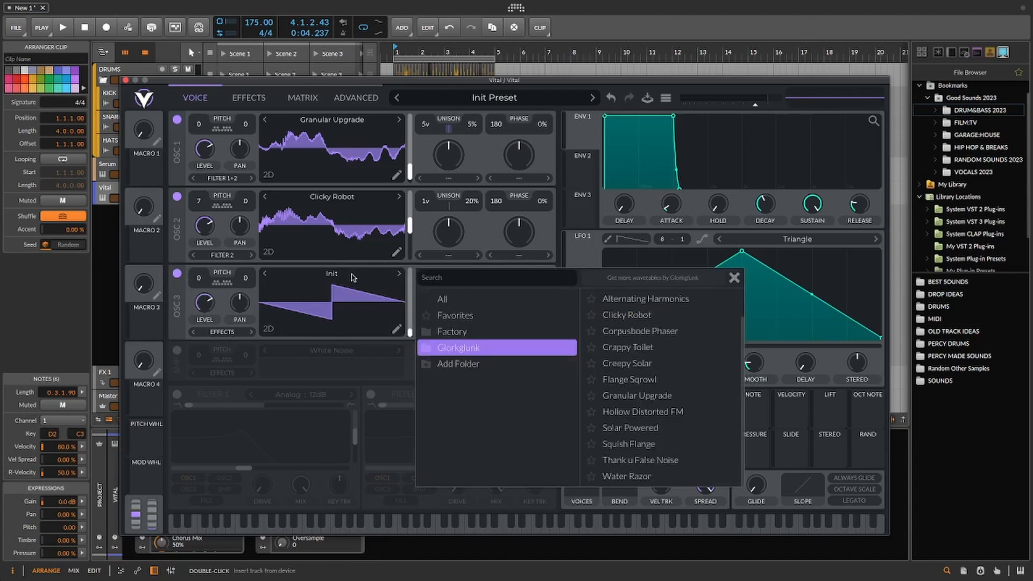
left_click(673, 336)
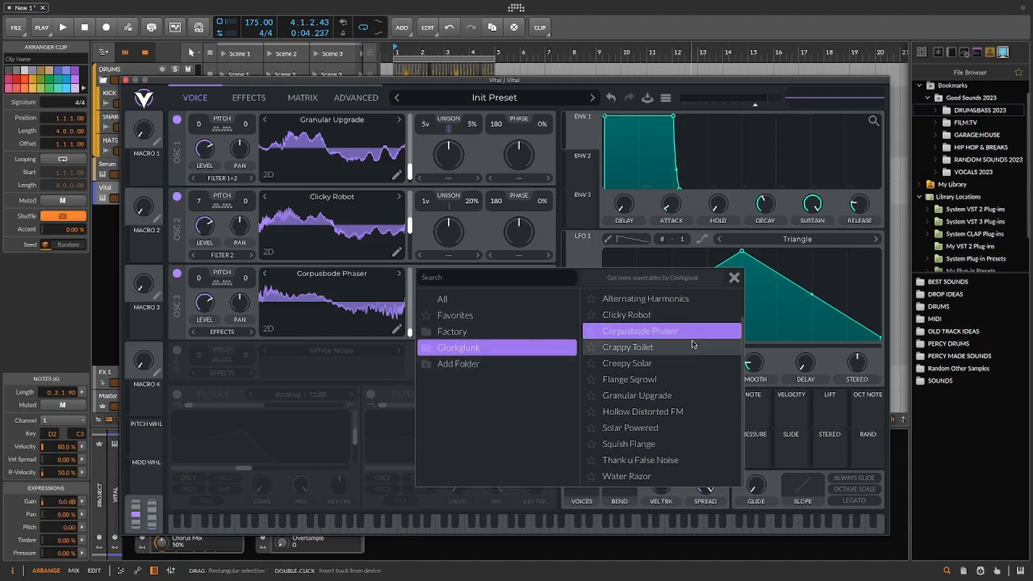
left_click(734, 278)
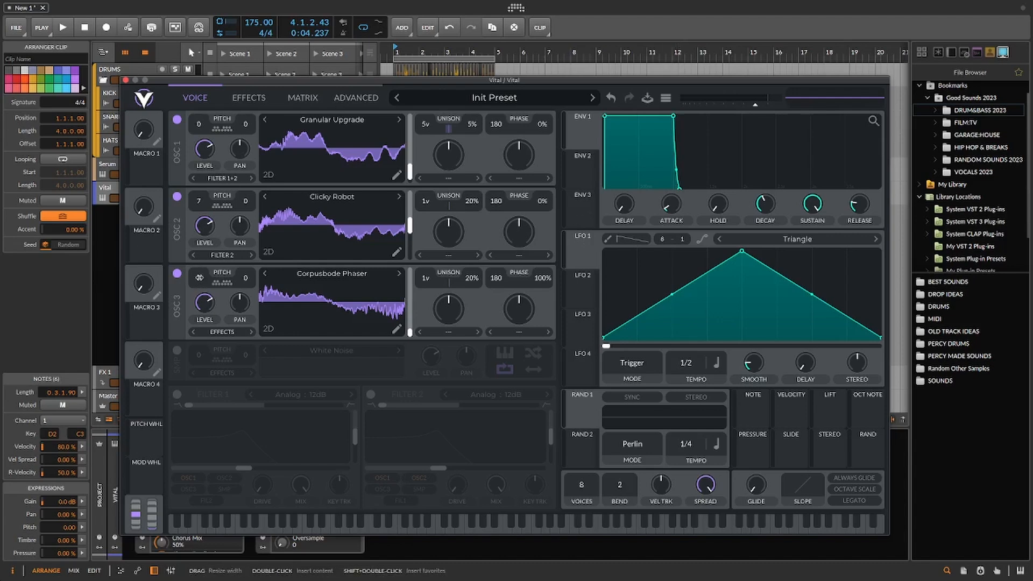
- Set oscillator 3's transpose to 12 semitones, phase randomization to 0%, and wavetable position to about frame 147
left_click_drag(199, 277, 212, 251)
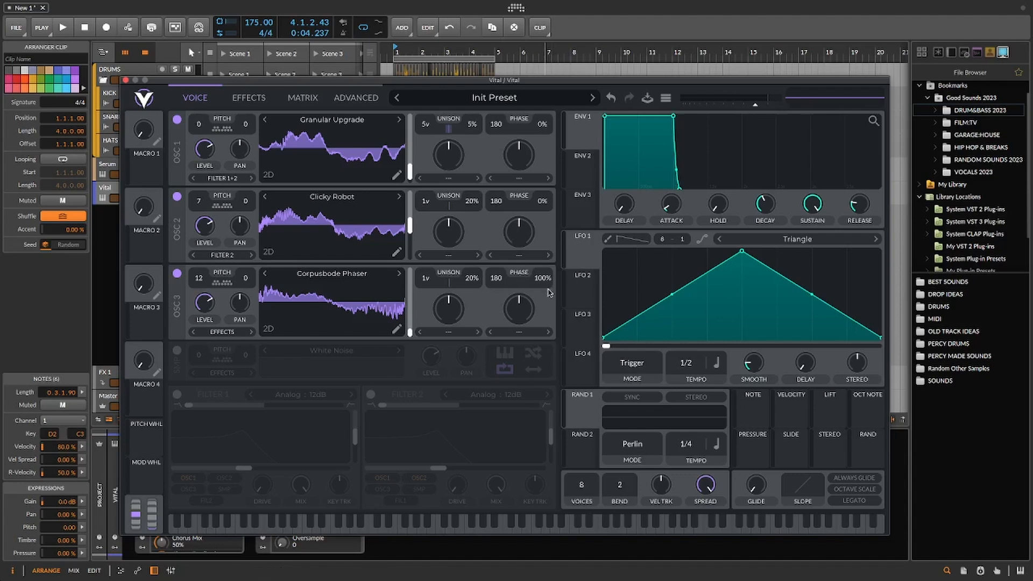
left_click_drag(544, 279, 543, 410)
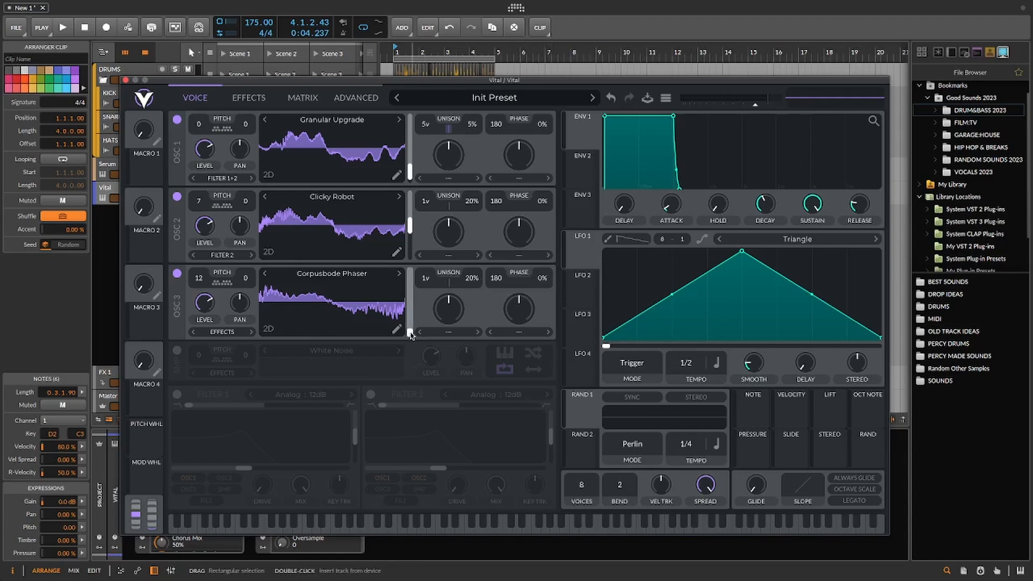
left_click_drag(411, 332, 421, 294)
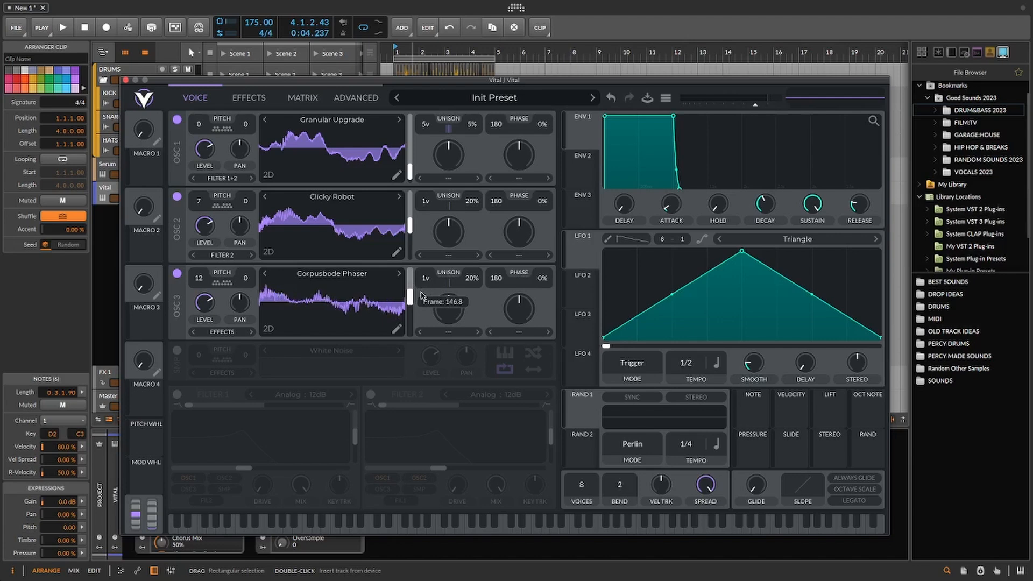
left_click_drag(421, 295, 421, 295)
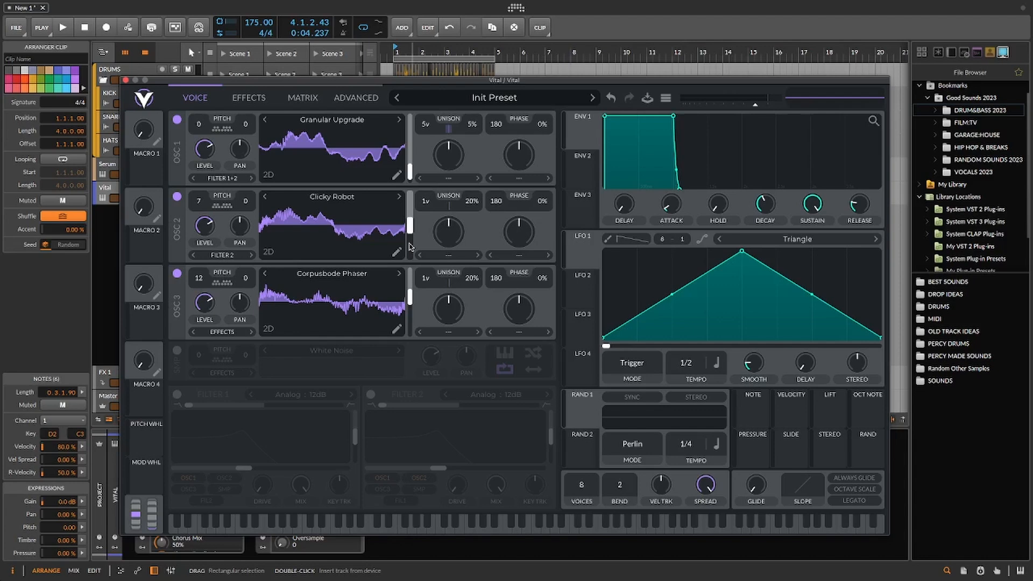
- Enable Filter 1 and change its type to Formant with the AOIE model
left_click(177, 395)
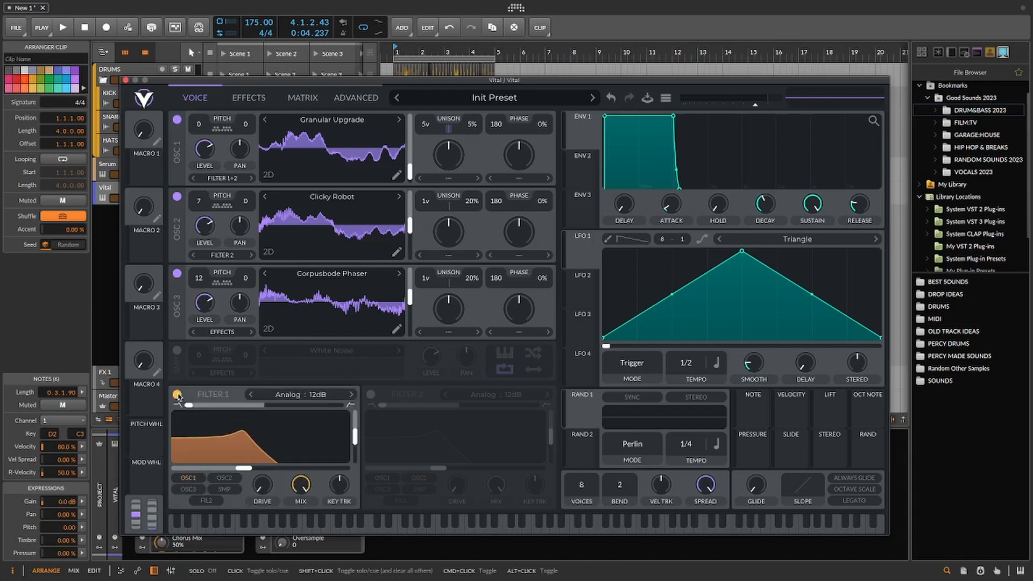
left_click(301, 396)
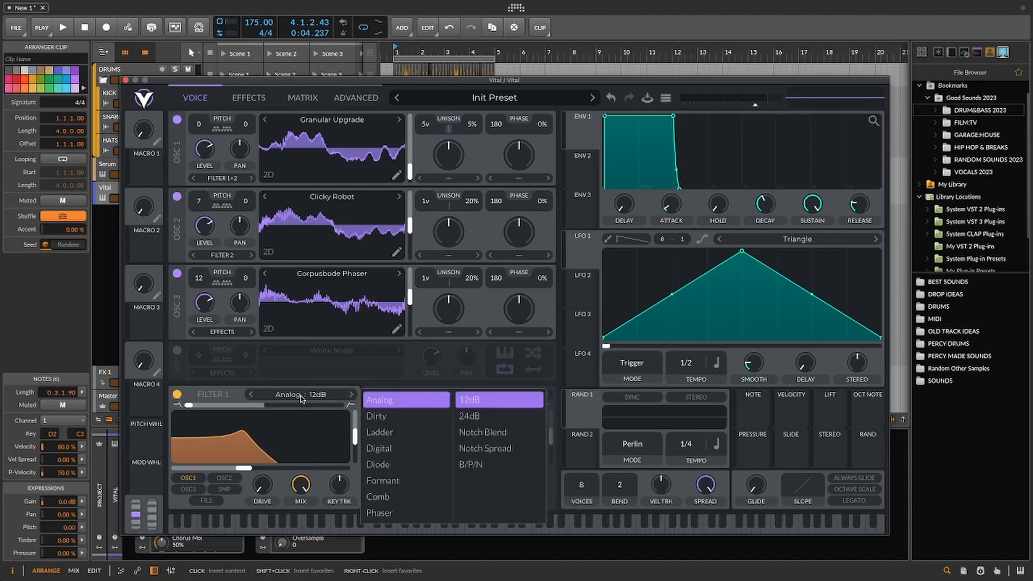
left_click(404, 485)
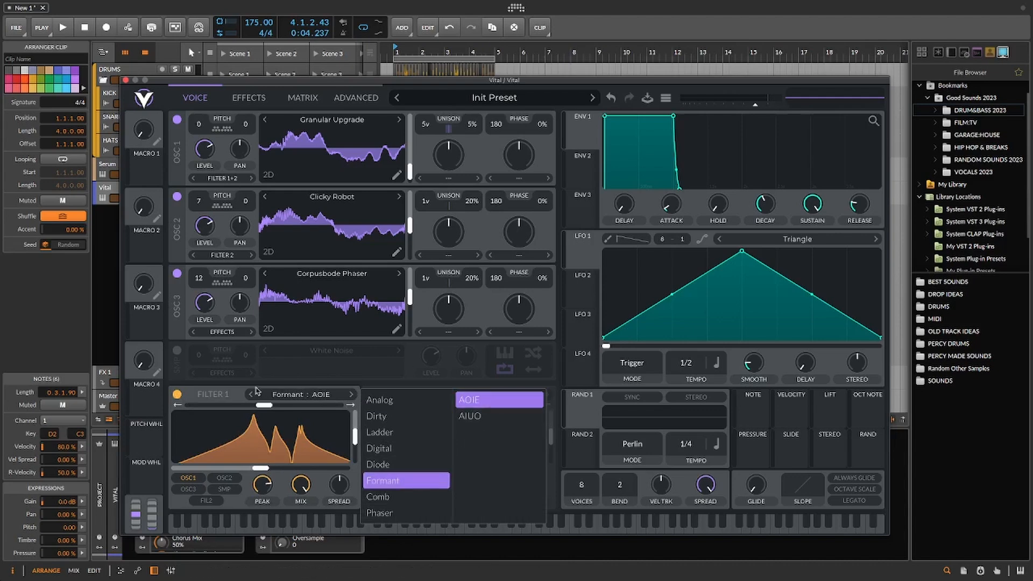
left_click(231, 396)
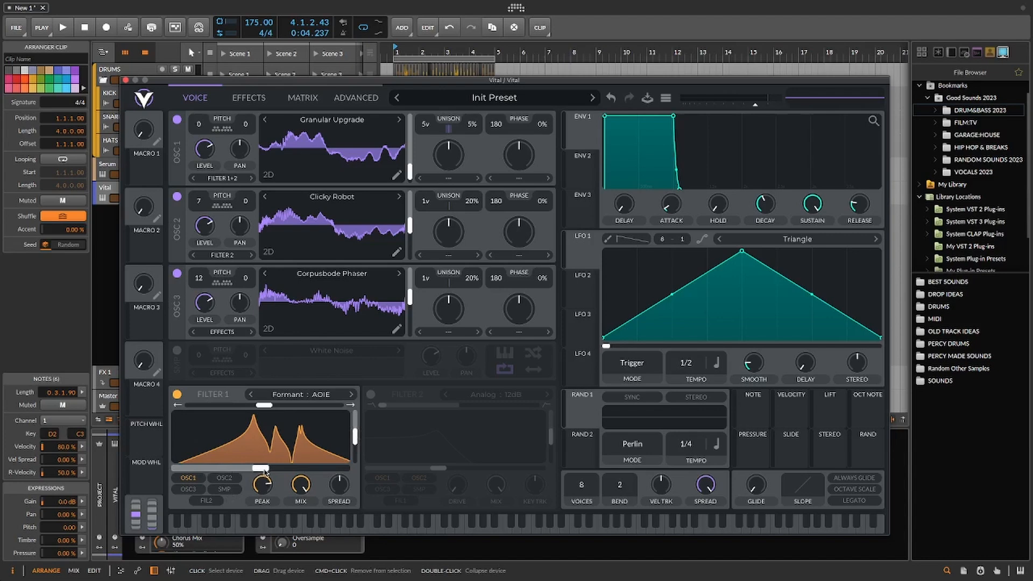
- Lower Filter 1's horizontal formant position and reduce its peak amount
left_click_drag(266, 467, 217, 465)
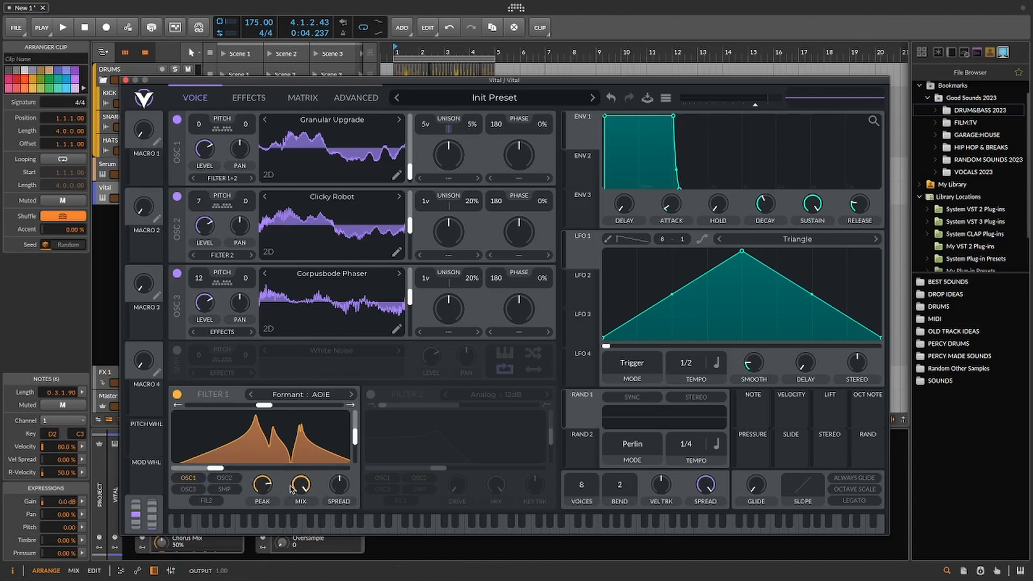
mouse_move(260, 486)
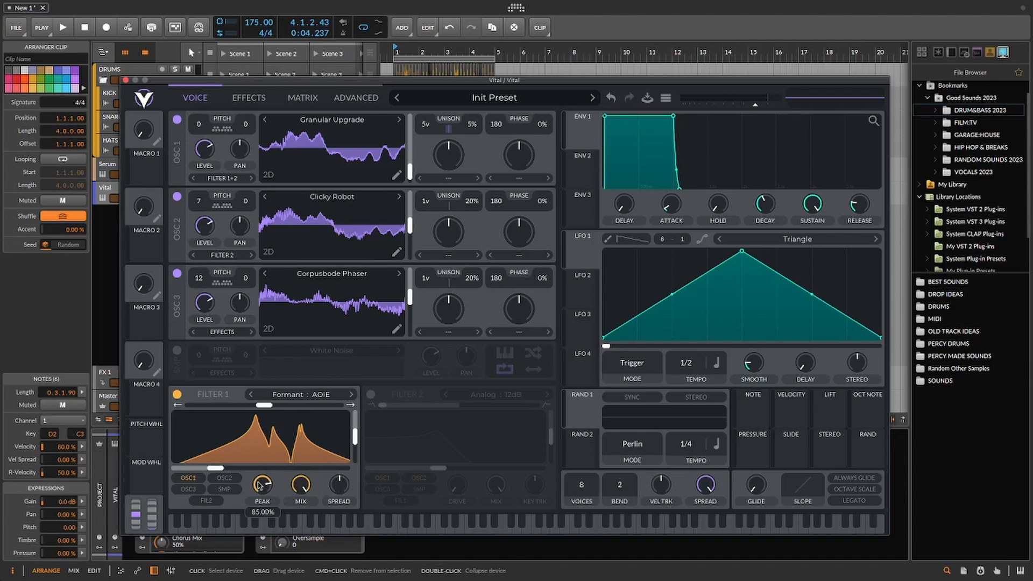
left_click_drag(258, 486, 259, 514)
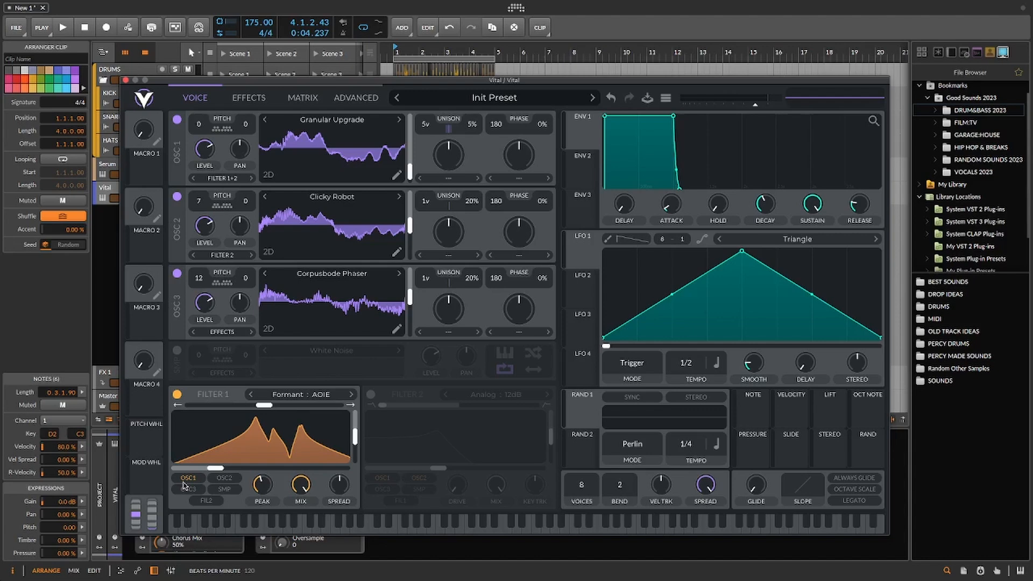
- Route oscillator 3 into Filter 2 and enable that filter with minimum resonance and a lower cutoff
left_click(224, 332)
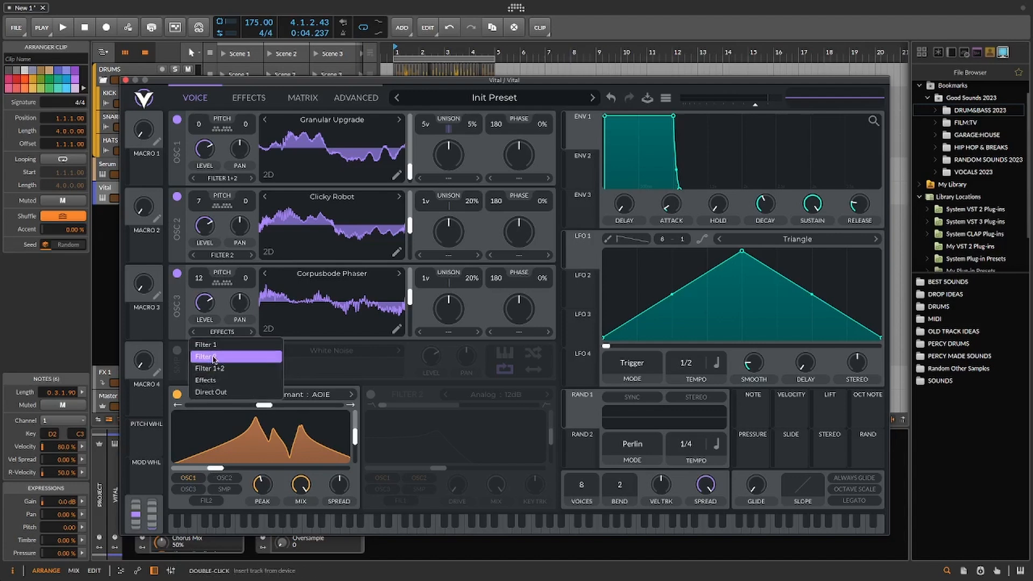
left_click(210, 355)
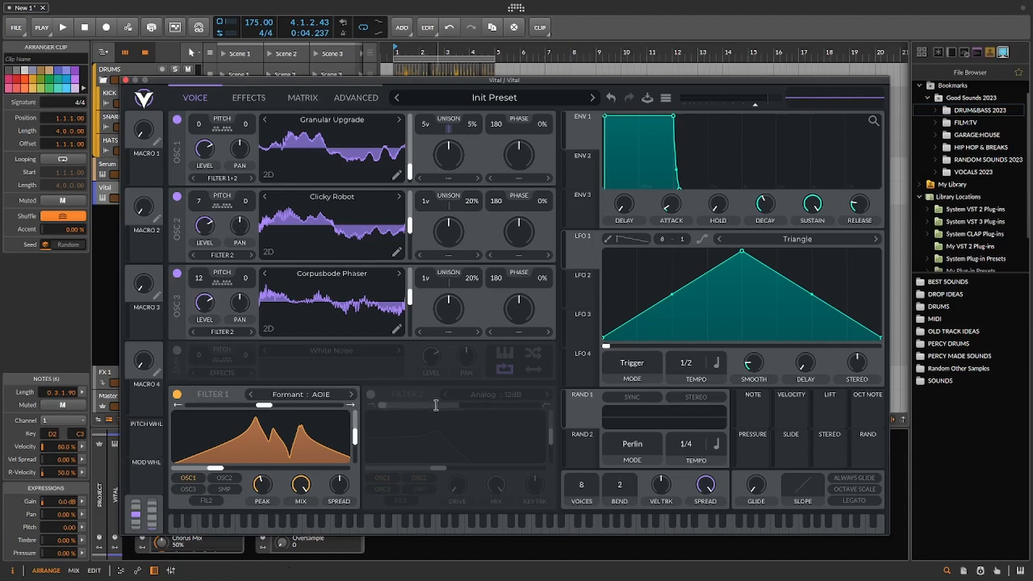
left_click(370, 396)
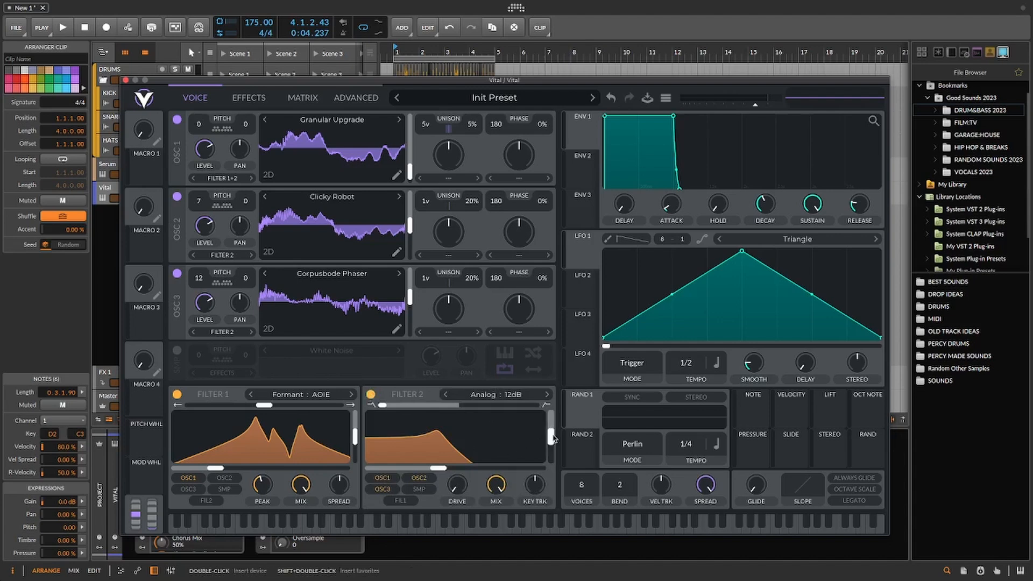
left_click_drag(553, 440, 558, 517)
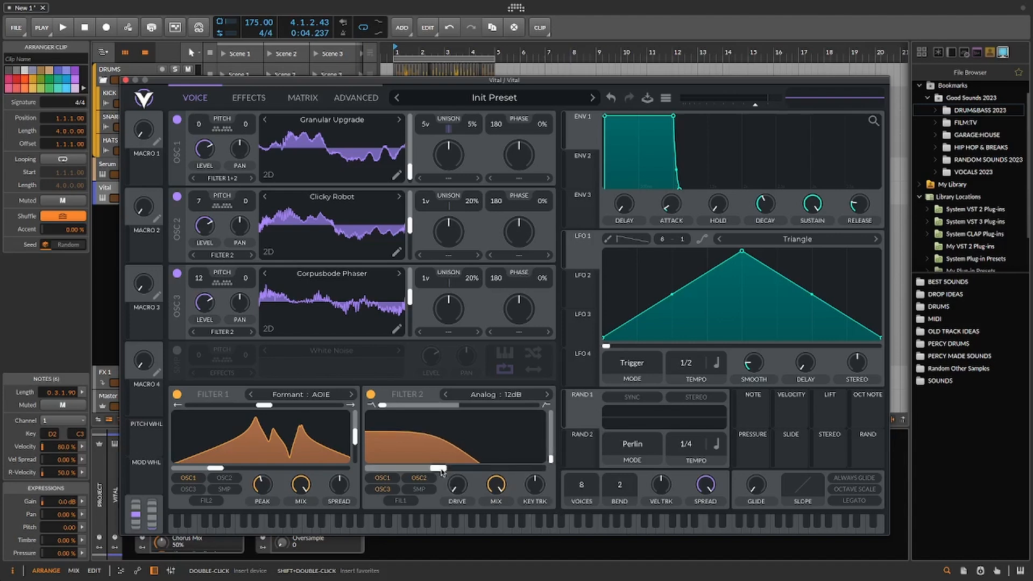
left_click_drag(442, 470, 417, 479)
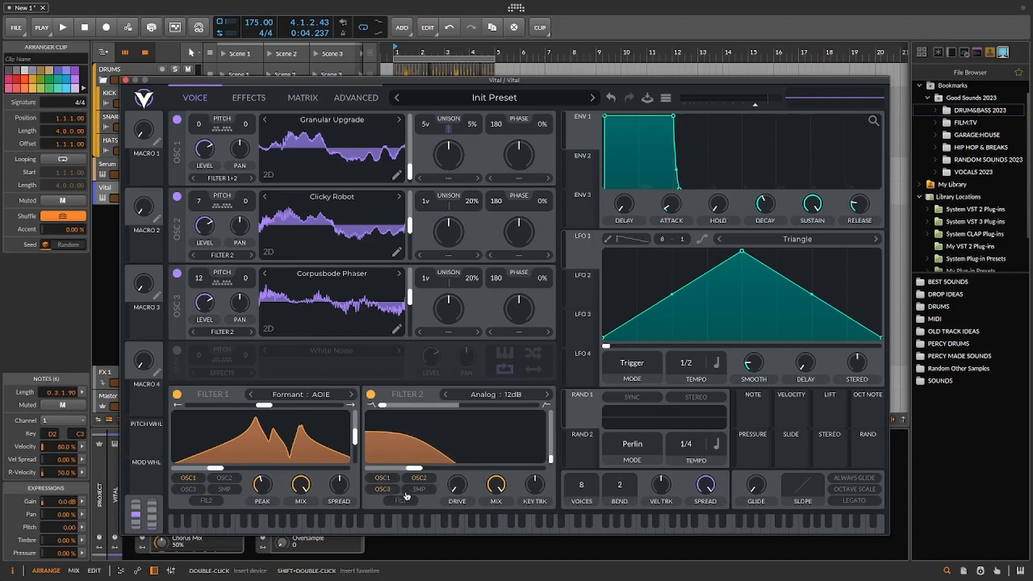
- Feed Filter 1's output into Filter 2 and raise Filter 2's key tracking to maximum
left_click(407, 496)
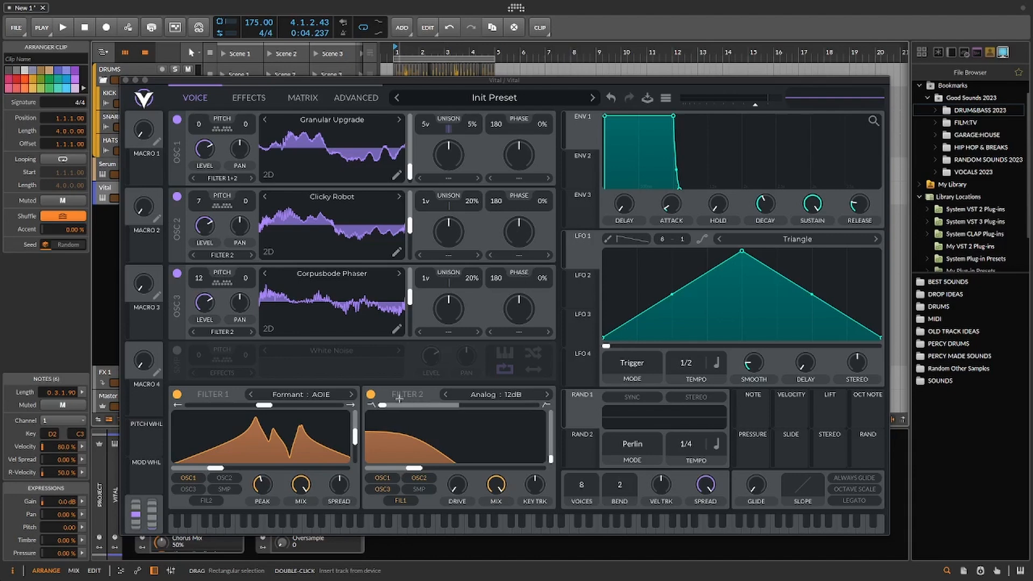
left_click(535, 491)
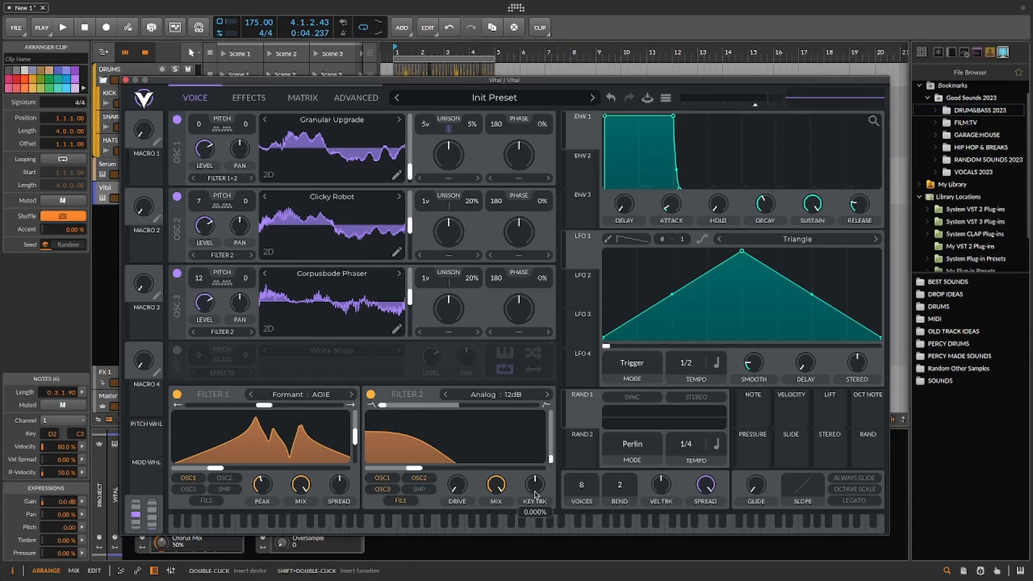
left_click_drag(535, 494, 569, 222)
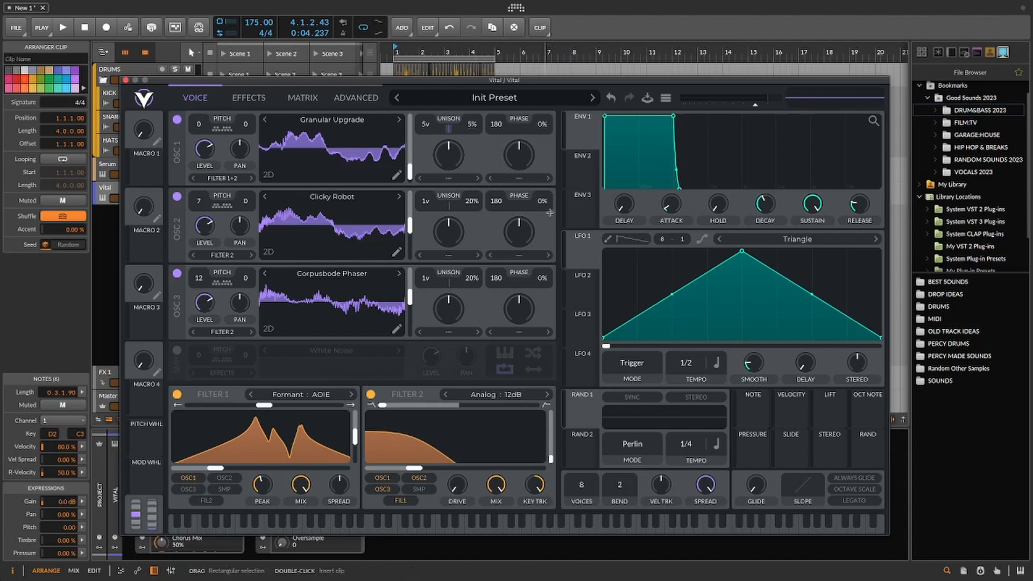
- Set Envelope 1's attack to 0.018 seconds and its sustain to zero, with a slightly shorter decay
left_click_drag(669, 208, 670, 202)
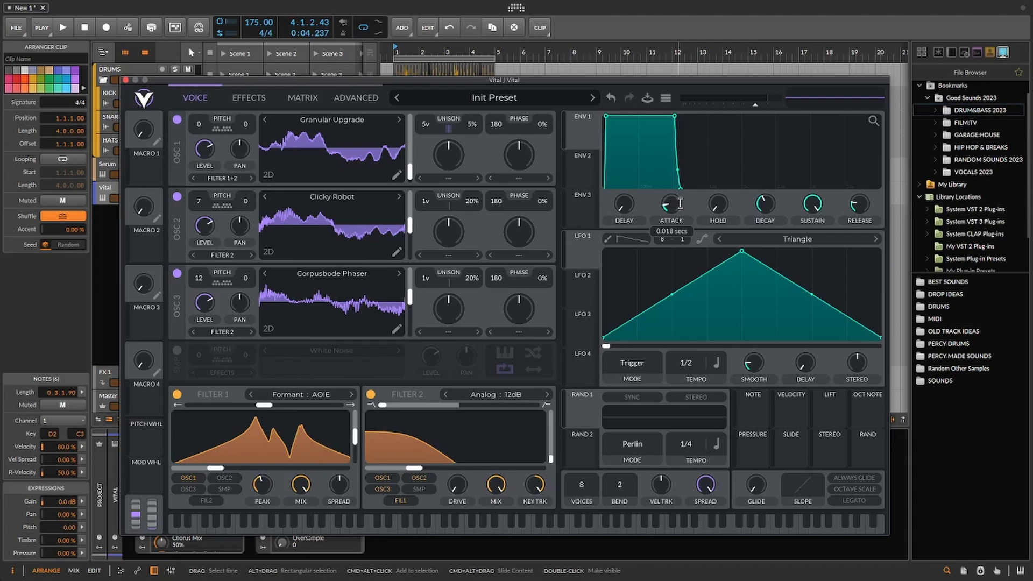
left_click(817, 203)
left_click_drag(815, 203, 813, 226)
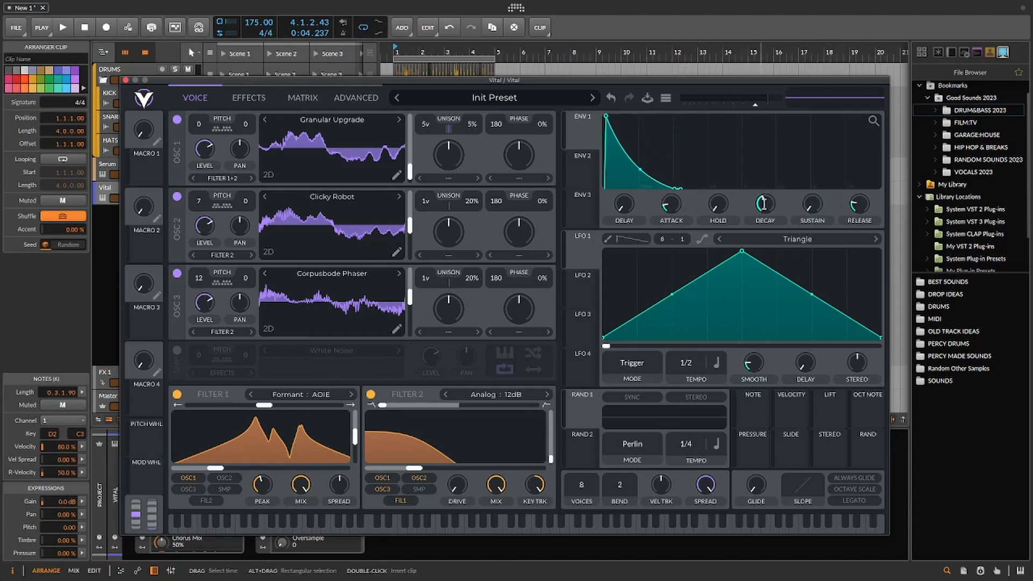
mouse_move(763, 203)
left_click_drag(763, 204, 763, 207)
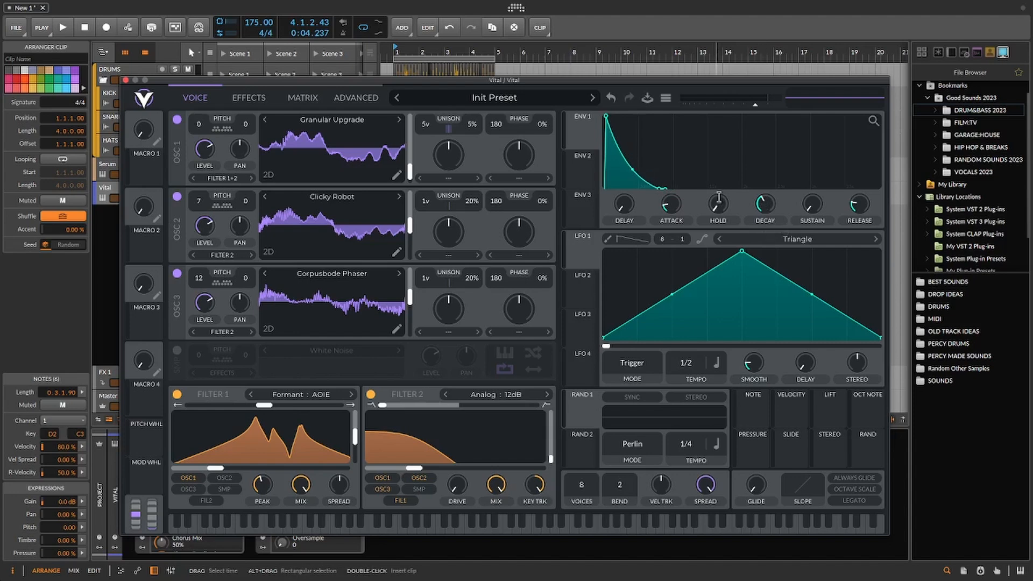
- Give Envelope 1 a long hold stage and lengthen its release slightly
mouse_move(721, 199)
left_click_drag(721, 200, 741, 155)
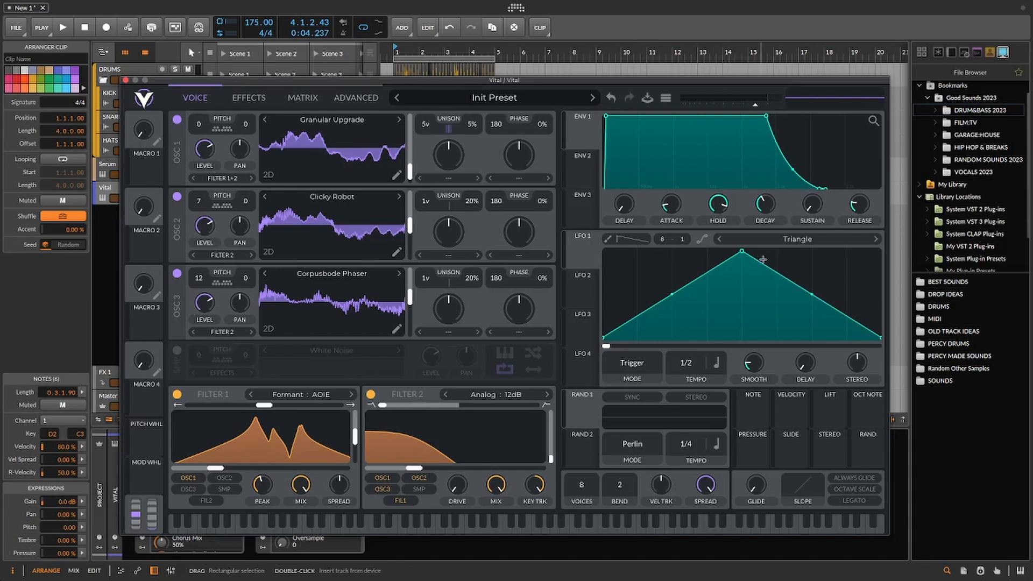
mouse_move(861, 206)
scroll(861, 205, "up", 5)
- Load the Staircase Down shape into LFO 1
left_click(849, 242)
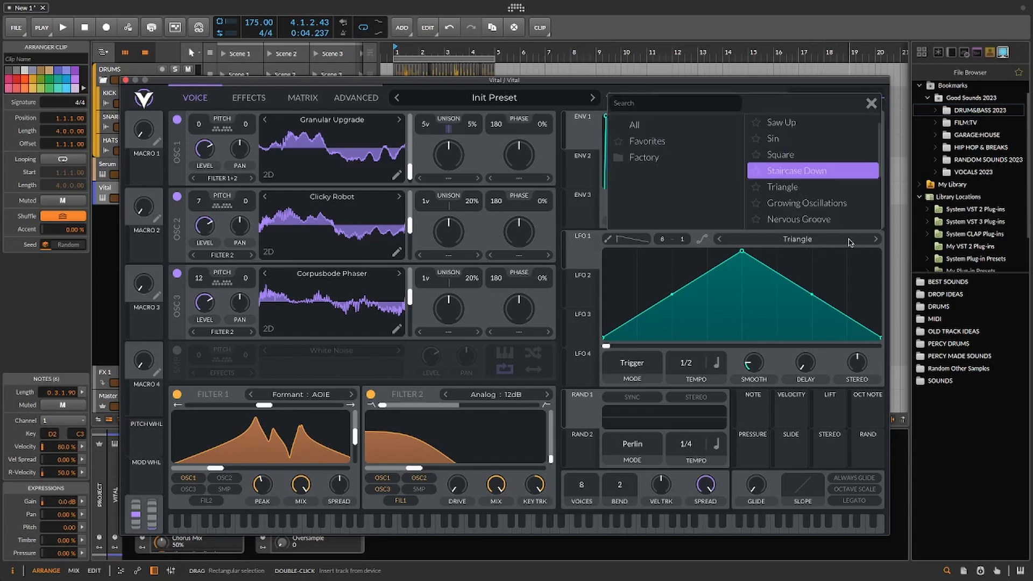
left_click(788, 172)
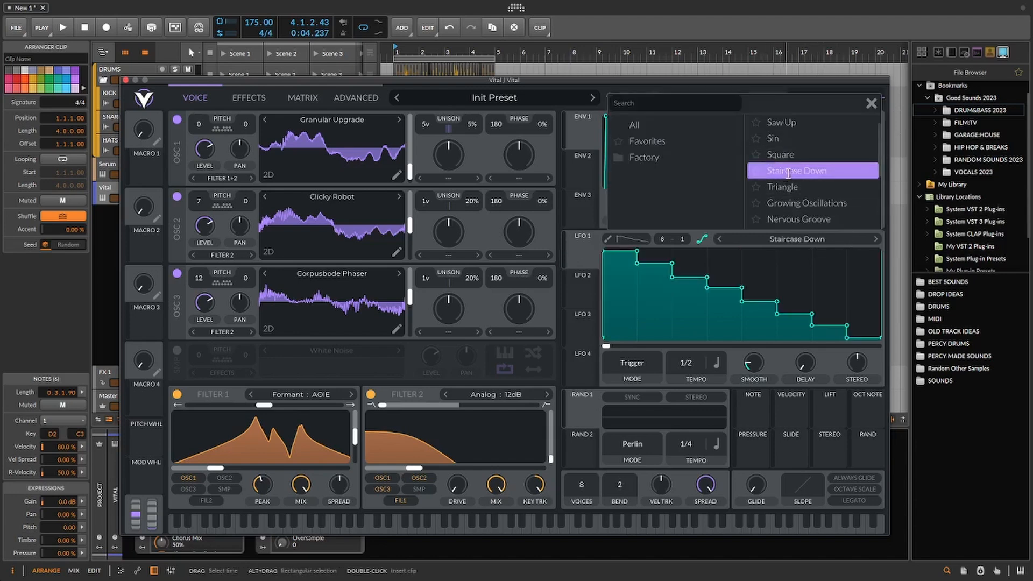
left_click(872, 103)
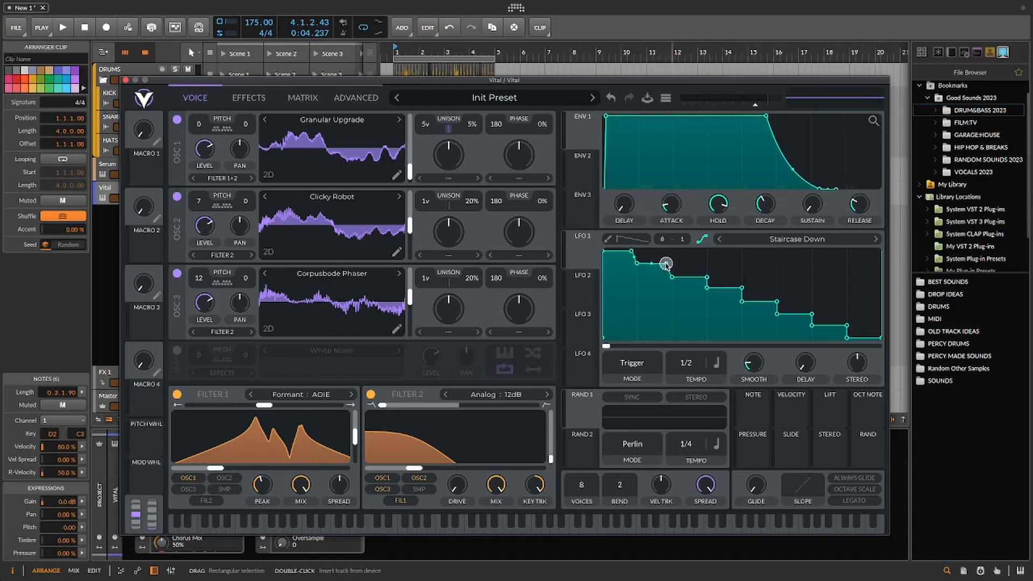
- Slope the vertical drops of LFO 1's staircase by shifting each step's corner point earlier, and set its tempo to 2/1
left_click_drag(671, 263, 702, 279)
left_click_drag(742, 288, 740, 287)
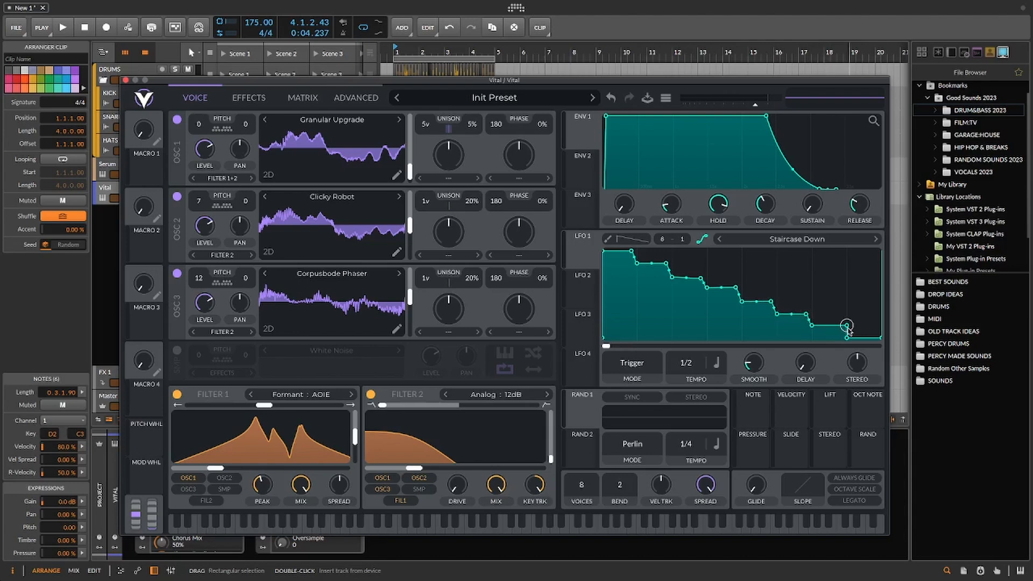
left_click_drag(847, 326, 841, 327)
left_click_drag(678, 362, 683, 386)
- Assign LFO 1 to modulate Filter 2's cutoff and adjust the modulation amount
left_click_drag(583, 251, 416, 472)
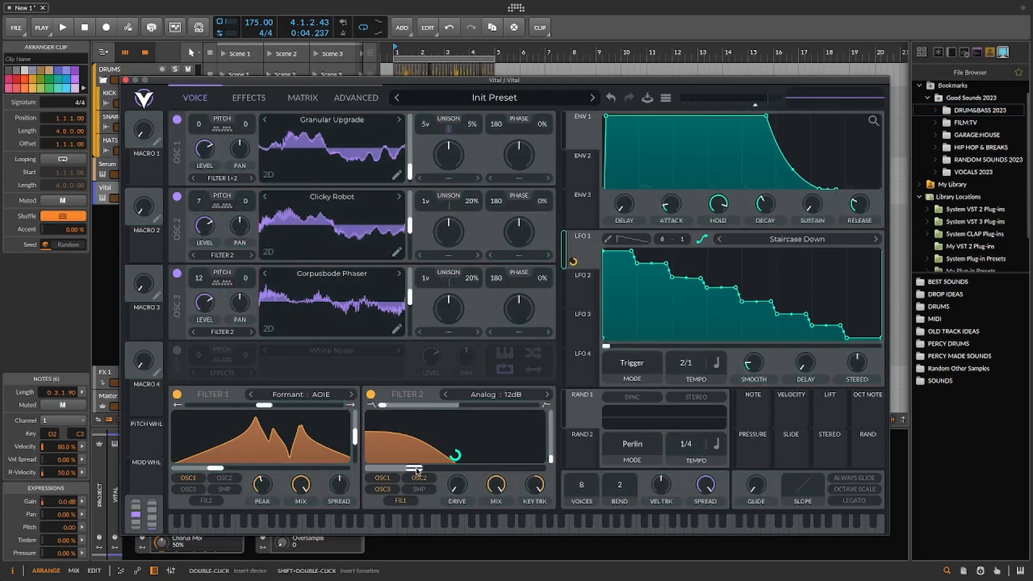
mouse_move(454, 455)
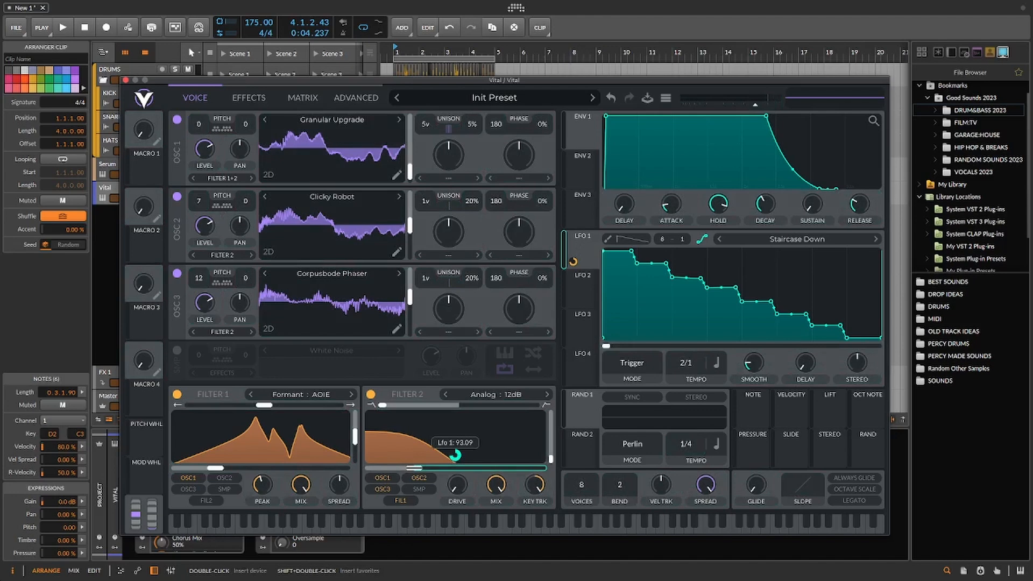
left_click_drag(455, 456, 457, 456)
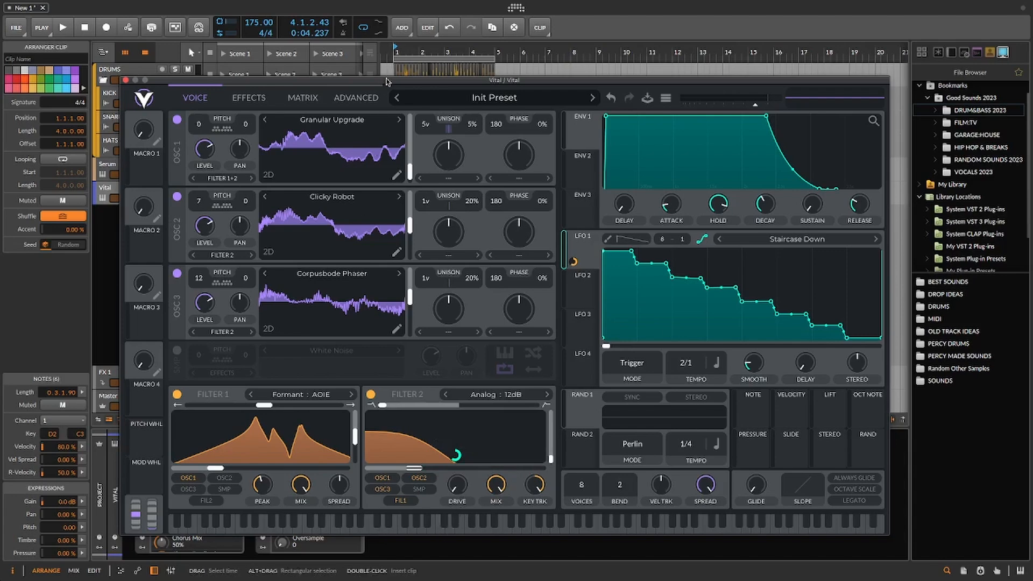
- Open the Vital #1 clip in the note editor, with the synth window moved aside, and select the clip
left_click_drag(386, 80, 414, 242)
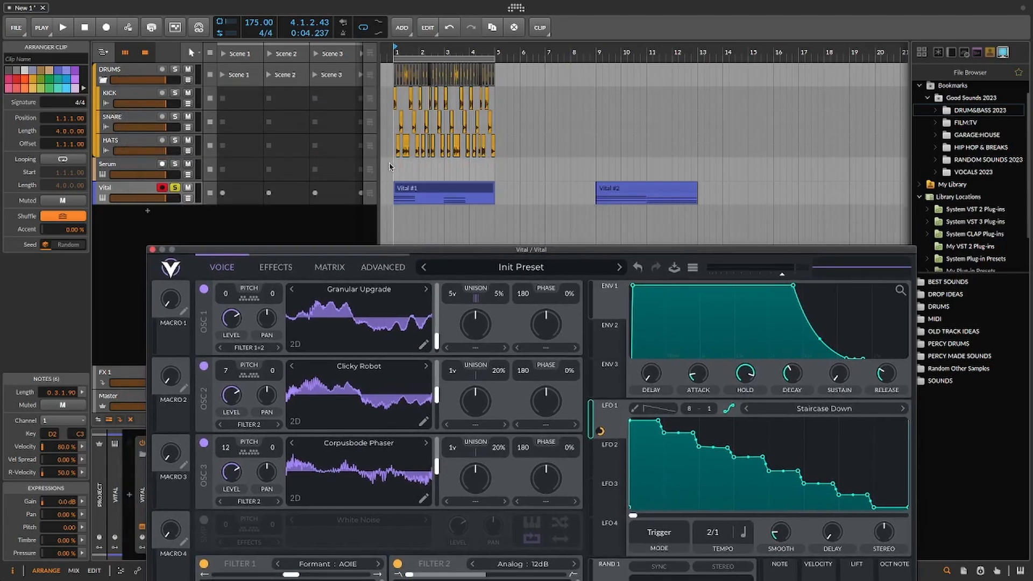
left_click(422, 192)
double_click(421, 192)
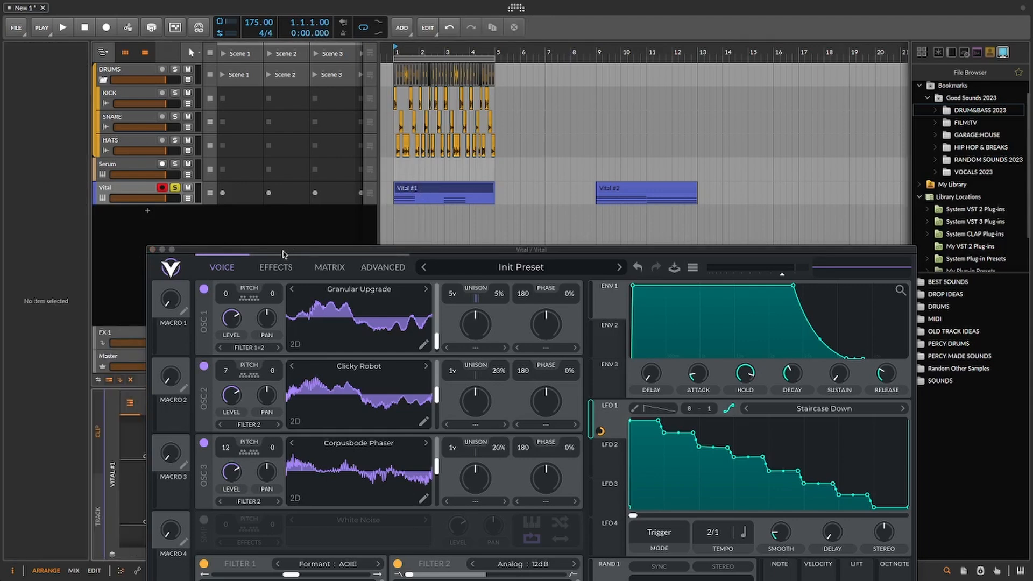
left_click_drag(285, 250, 988, 40)
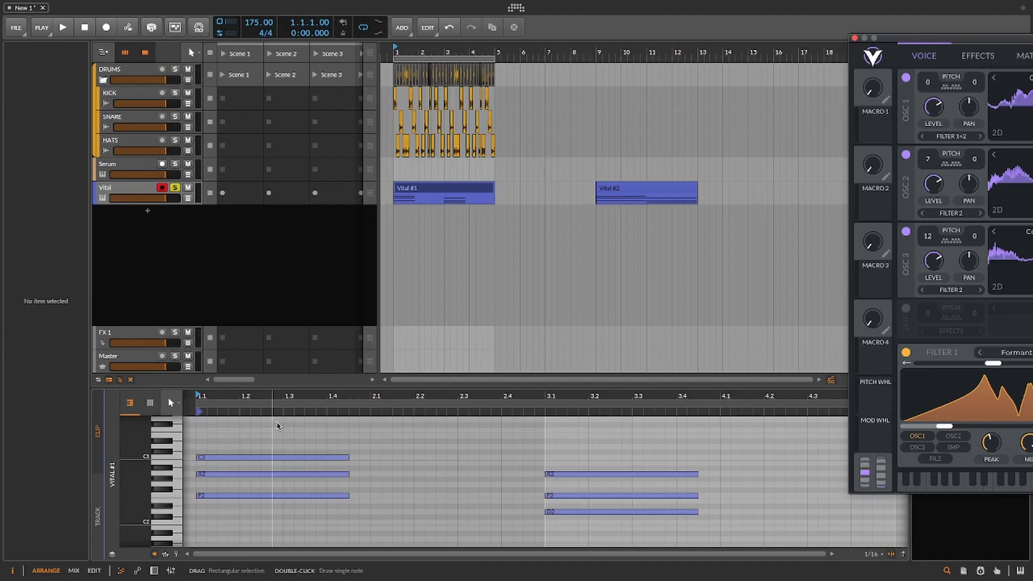
left_click(437, 190)
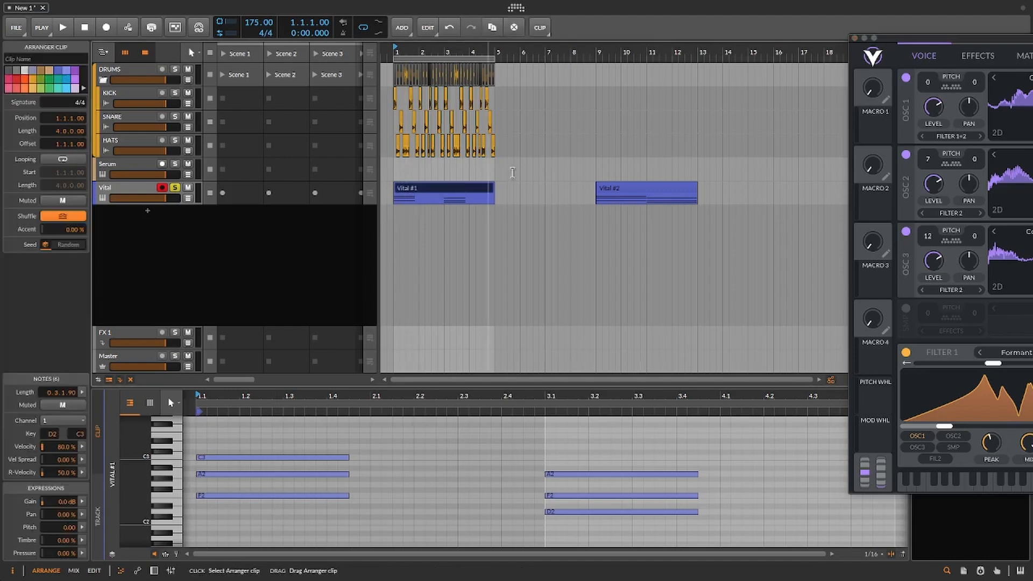
- Play the arrangement from the start of the Vital #1 clip to audition the patch, and stop playback
key("space")
left_click_drag(924, 38, 625, 40)
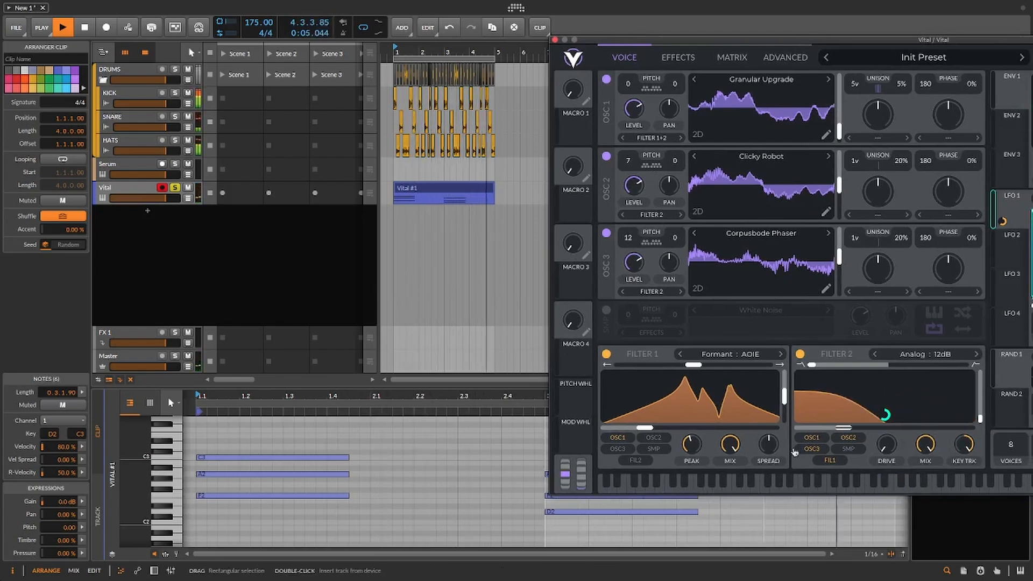
mouse_move(885, 415)
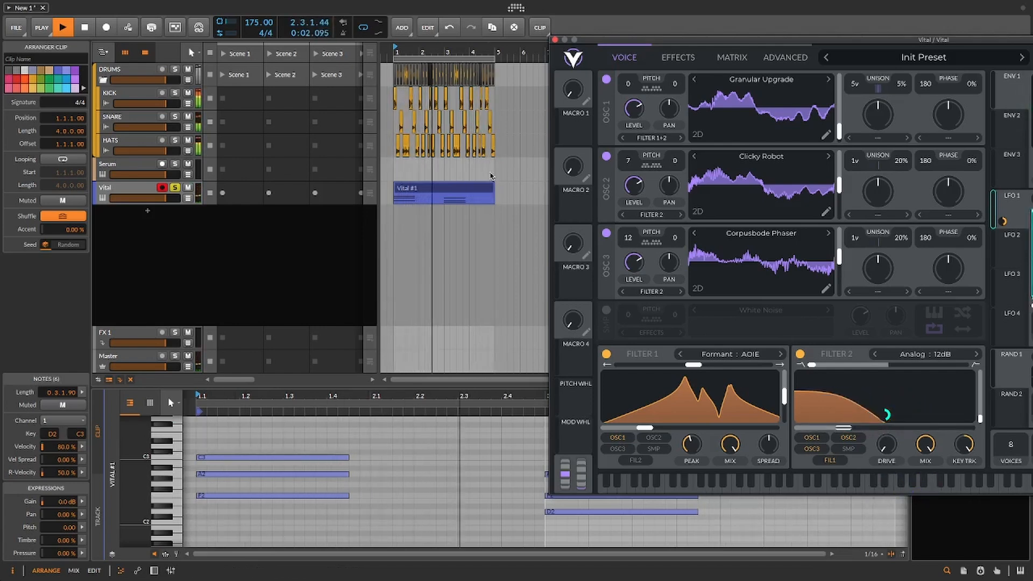
left_click(528, 242)
key("space")
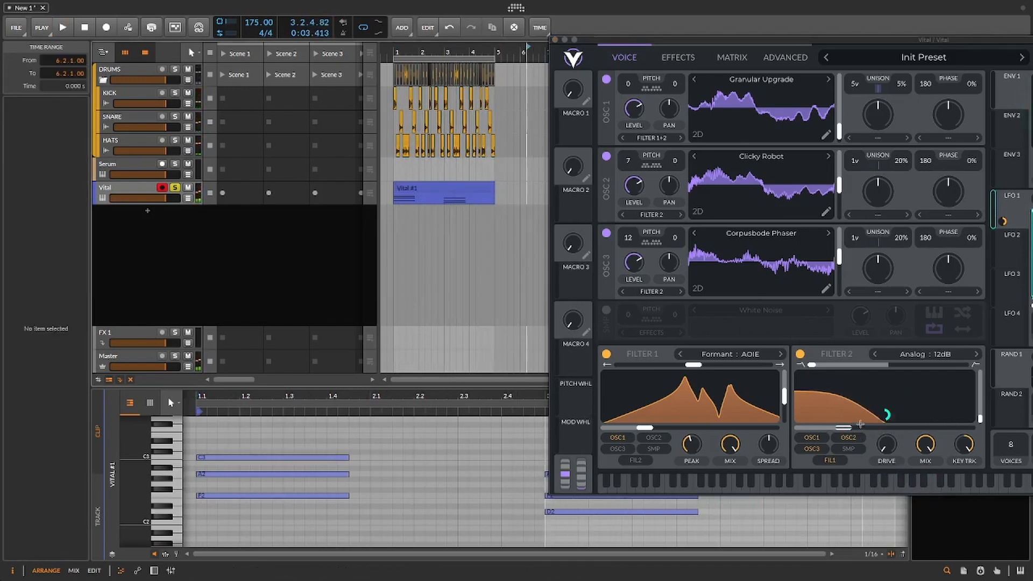
- Fine-tune LFO 1's modulation amount on Filter 2's cutoff and reselect the Vital #1 clip
mouse_move(888, 415)
left_mouse_down()
mouse_move(888, 432)
mouse_move(888, 418)
left_mouse_up()
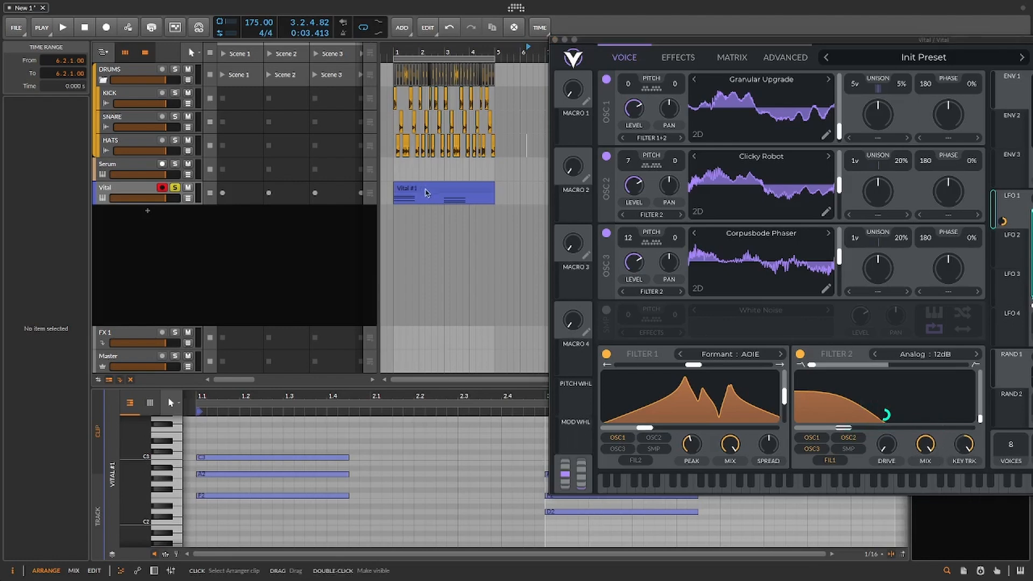
left_click(424, 188)
left_click_drag(760, 42, 359, 79)
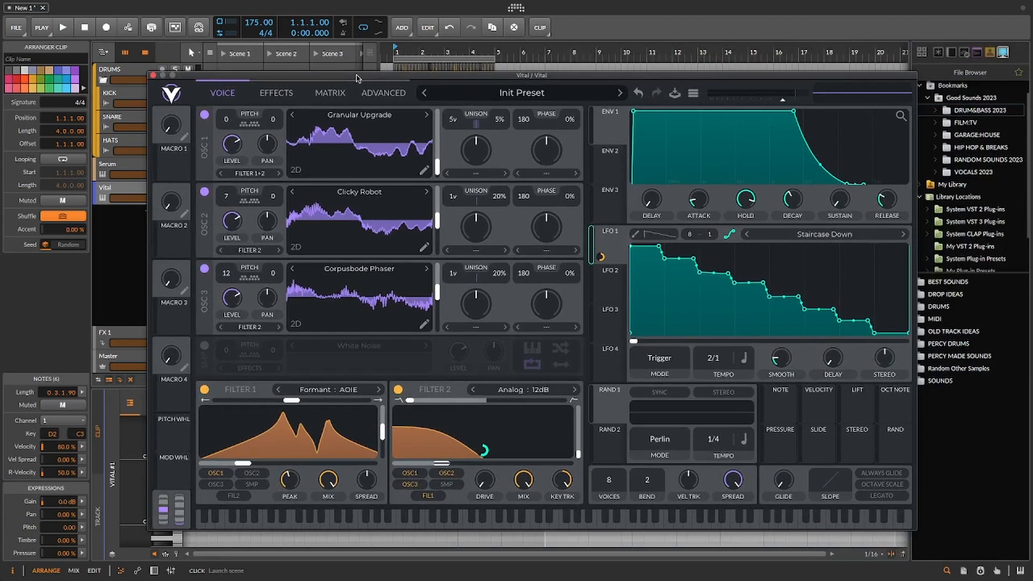
- Enable the Flanger effect with a 1/1 tempo and reduce its feedback and mix
left_click(277, 93)
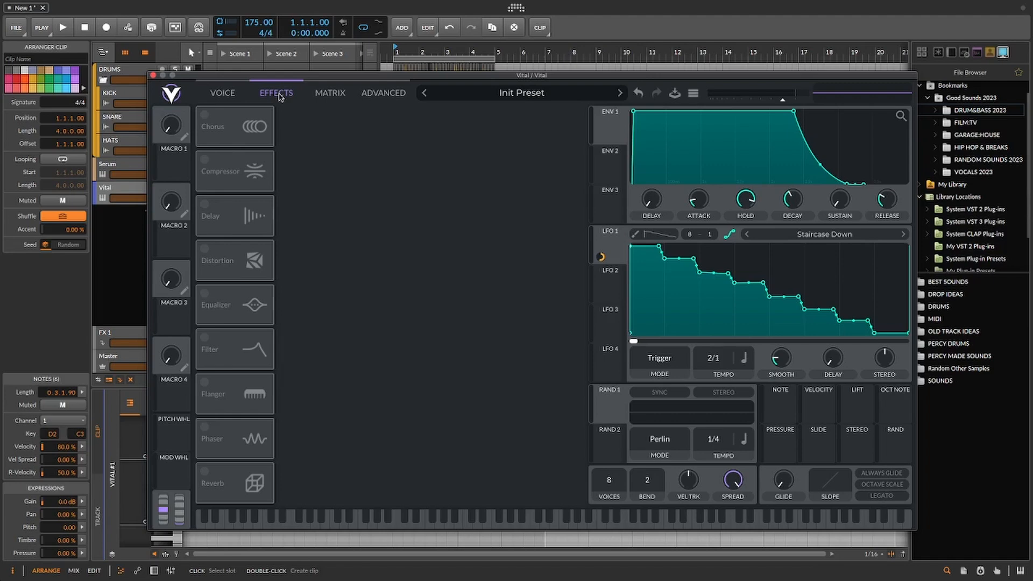
left_click(205, 383)
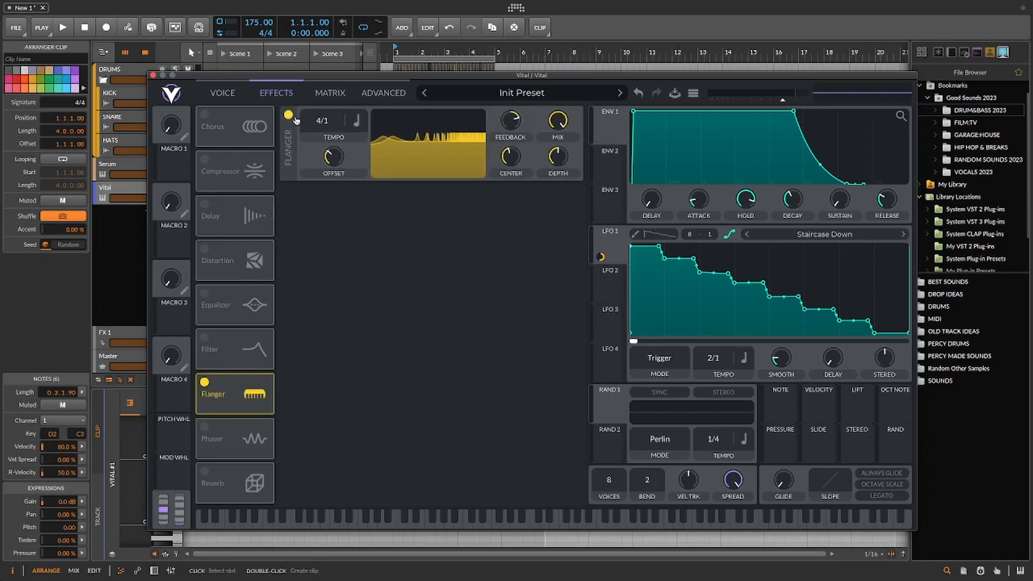
left_click_drag(314, 120, 336, 119)
left_click_drag(510, 121, 508, 137)
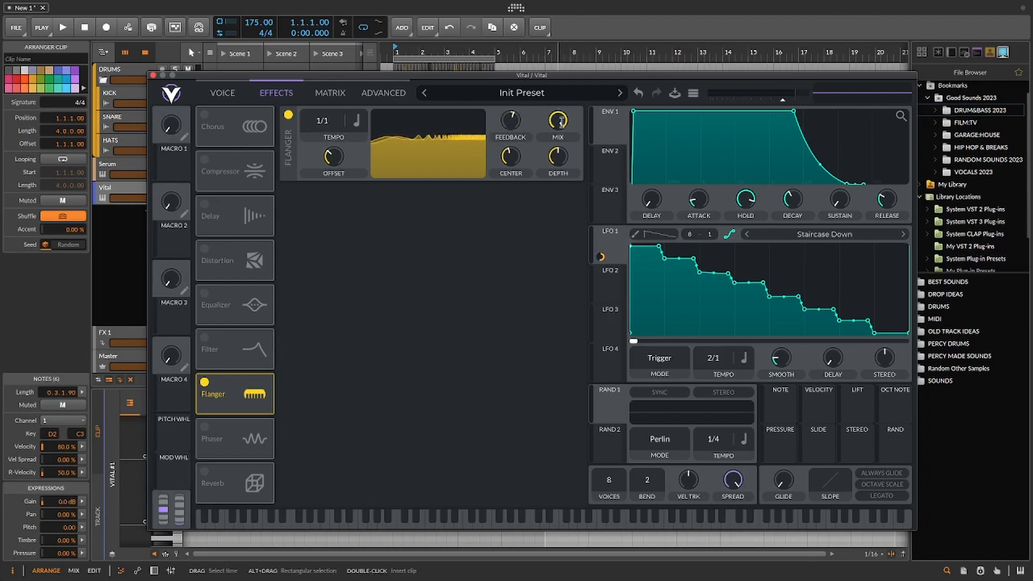
left_click_drag(561, 122, 553, 171)
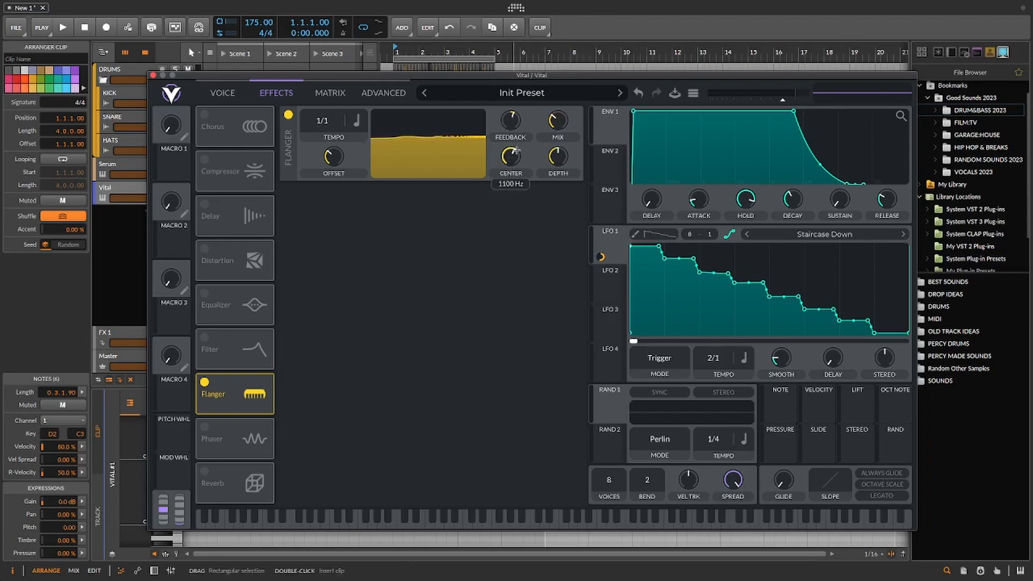
- Fine-tune the Flanger's center frequency and reduce its depth
left_click_drag(515, 150, 516, 148)
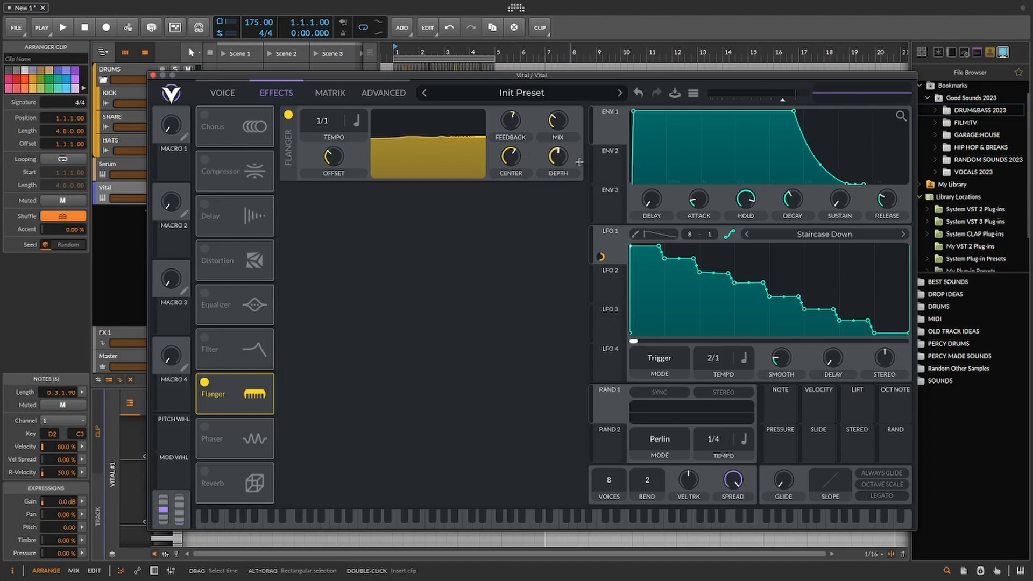
left_click_drag(563, 153, 559, 177)
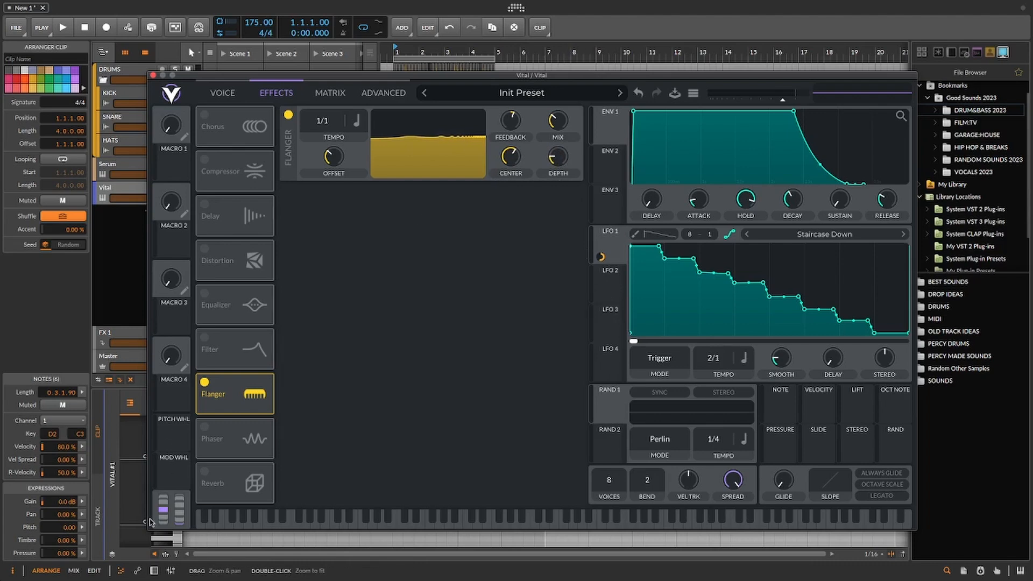
- Enable the Phaser effect with a 4/1 tempo, reduce its feedback to about 27%, and lower its mix and depth
left_click(205, 427)
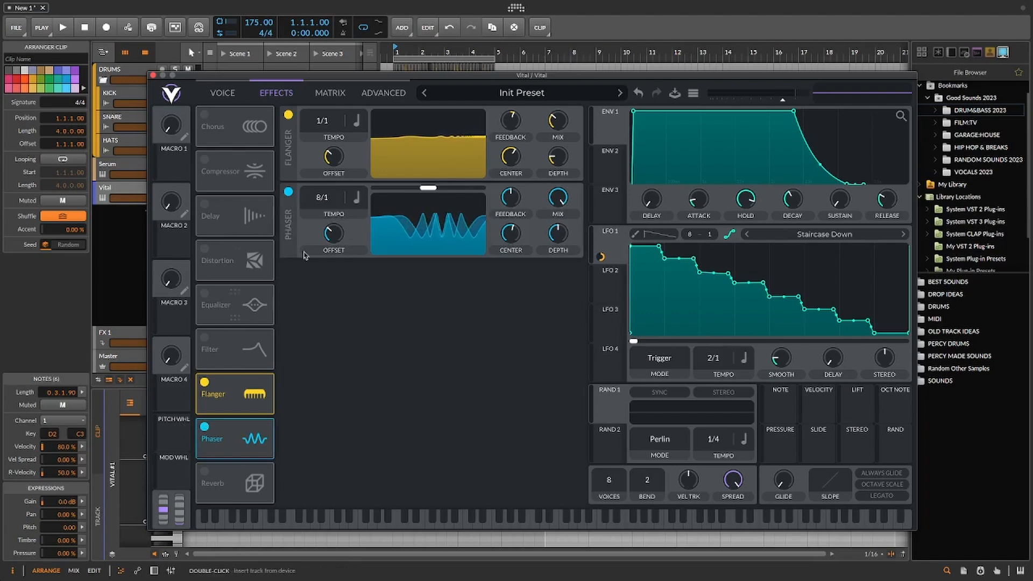
left_click_drag(321, 195, 324, 189)
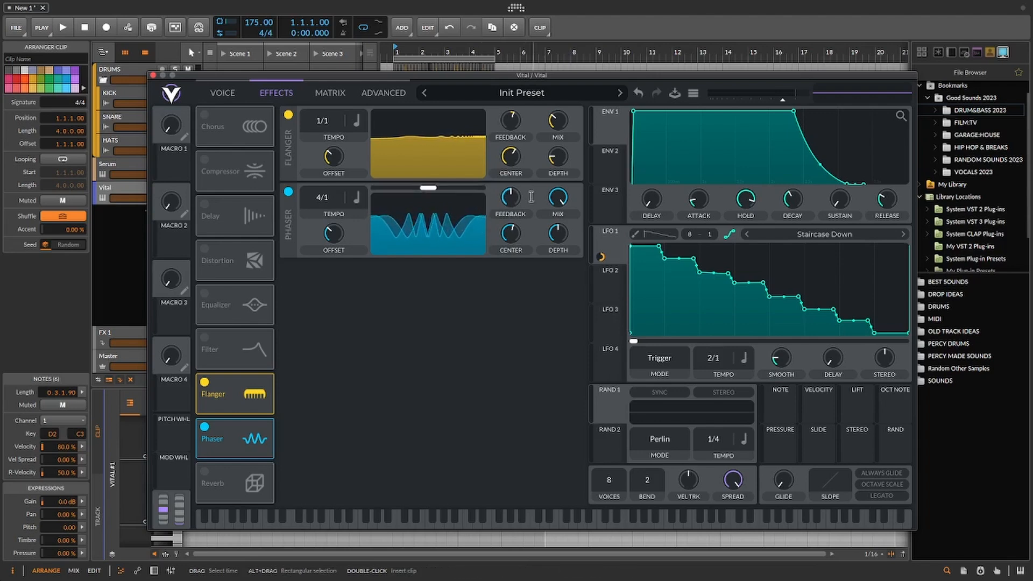
mouse_move(511, 197)
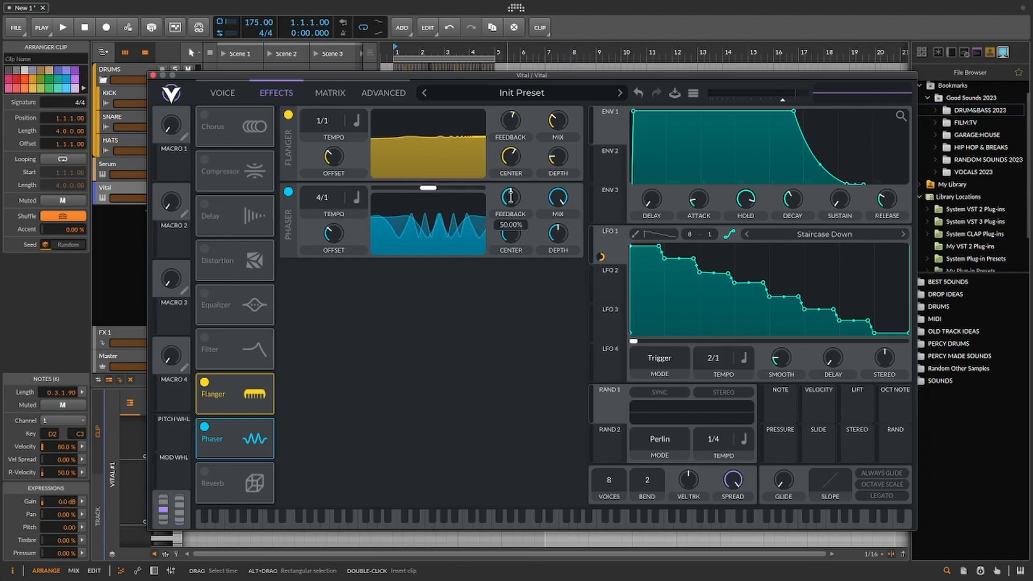
left_click_drag(511, 197, 509, 214)
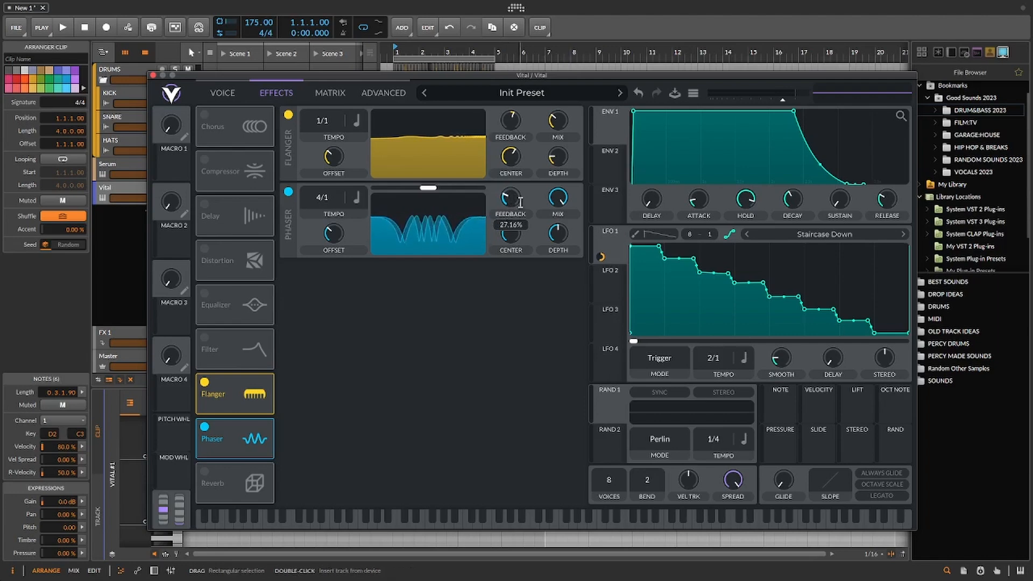
left_click_drag(557, 198, 549, 233)
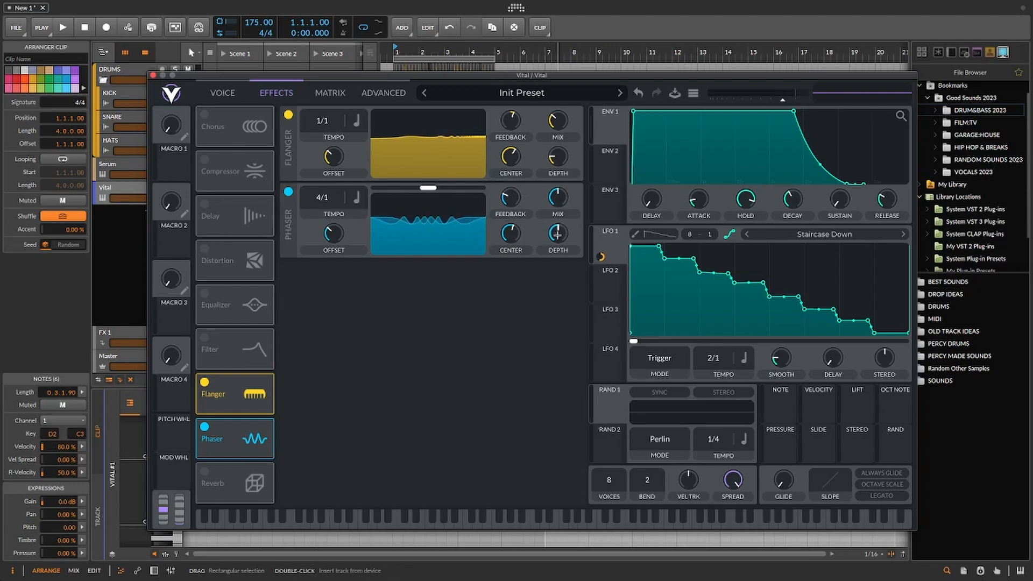
left_click_drag(559, 234, 558, 260)
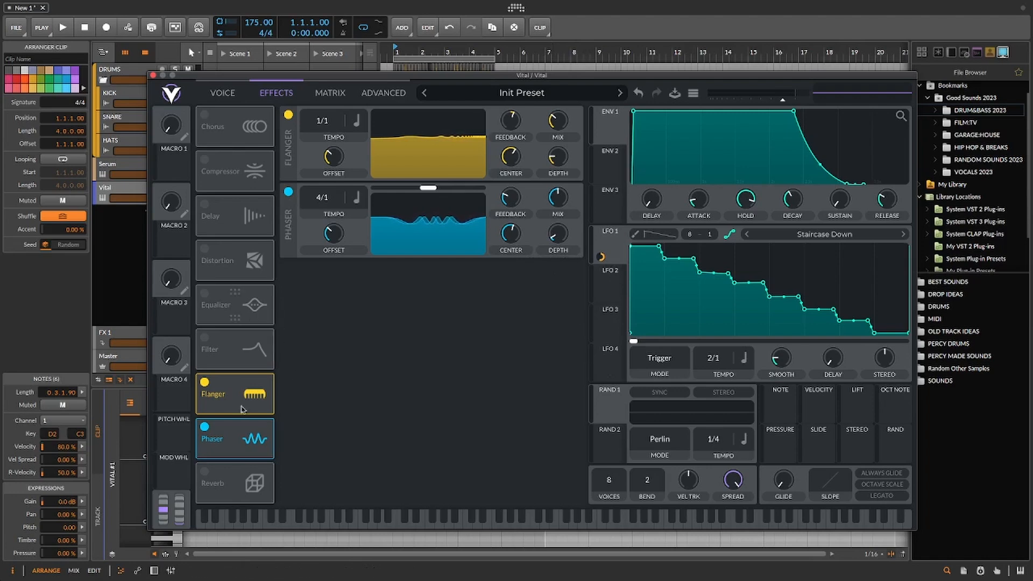
- Enable the Reverb effect, attenuate its low frequencies with the low shelf at a higher cutoff, and raise its mix slightly
left_click(204, 473)
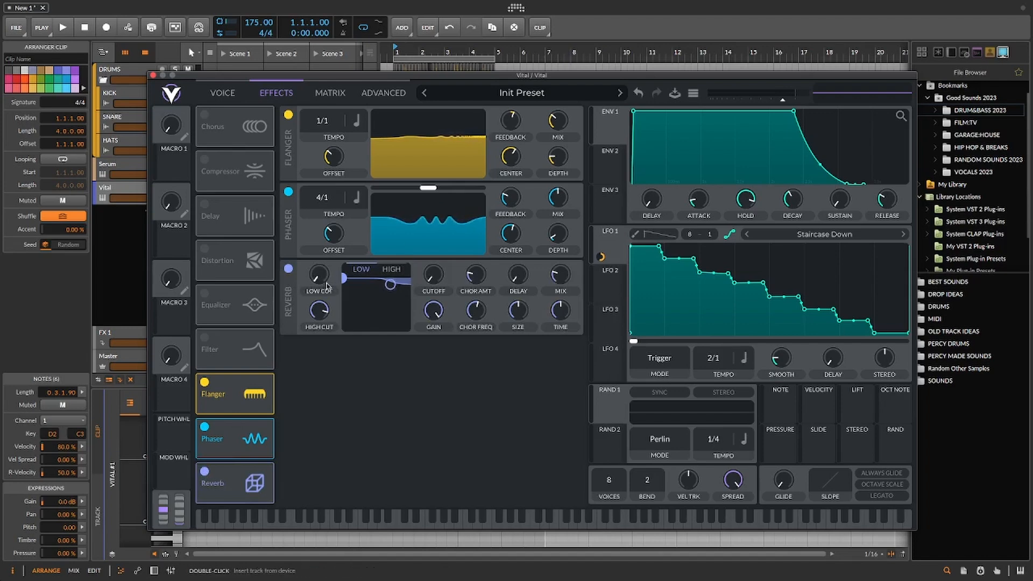
left_click_drag(350, 285, 375, 354)
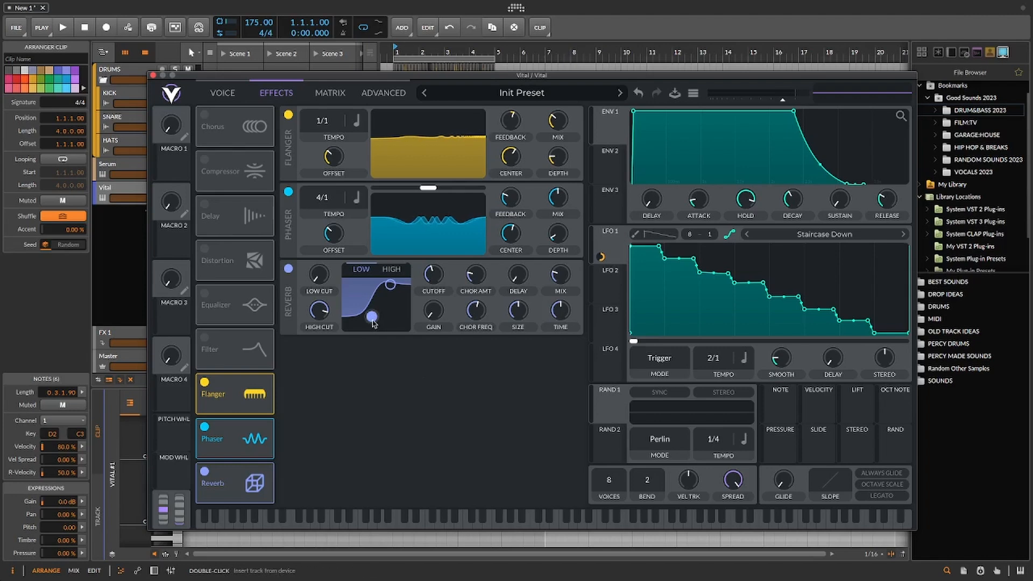
left_click_drag(371, 317, 375, 305)
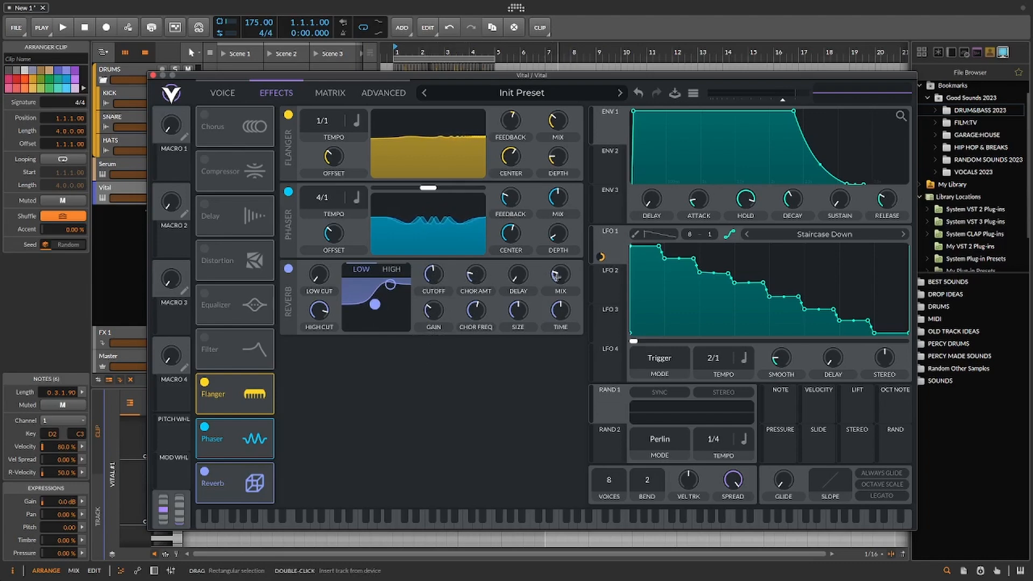
mouse_move(557, 275)
left_click_drag(557, 275, 556, 264)
mouse_move(563, 308)
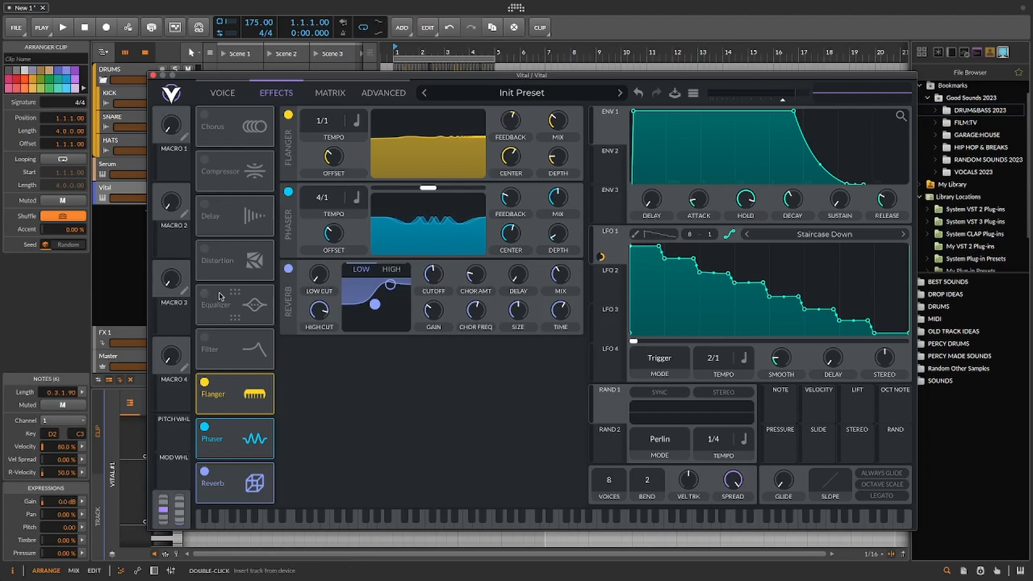
- Place the Equalizer last in the effects chain, enable it, and make its low band a high-pass with a raised cutoff
left_click_drag(221, 308, 226, 478)
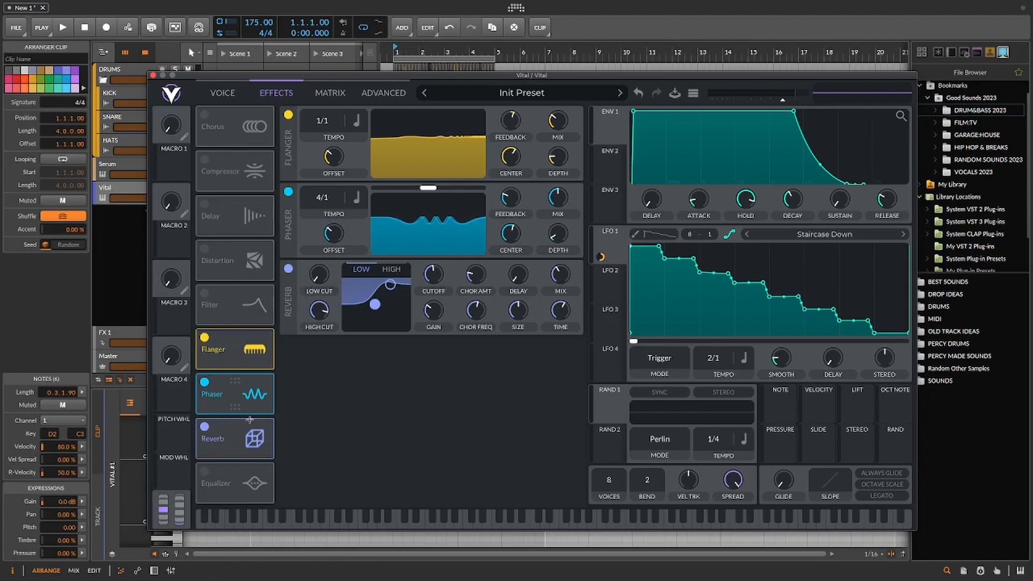
left_click(205, 471)
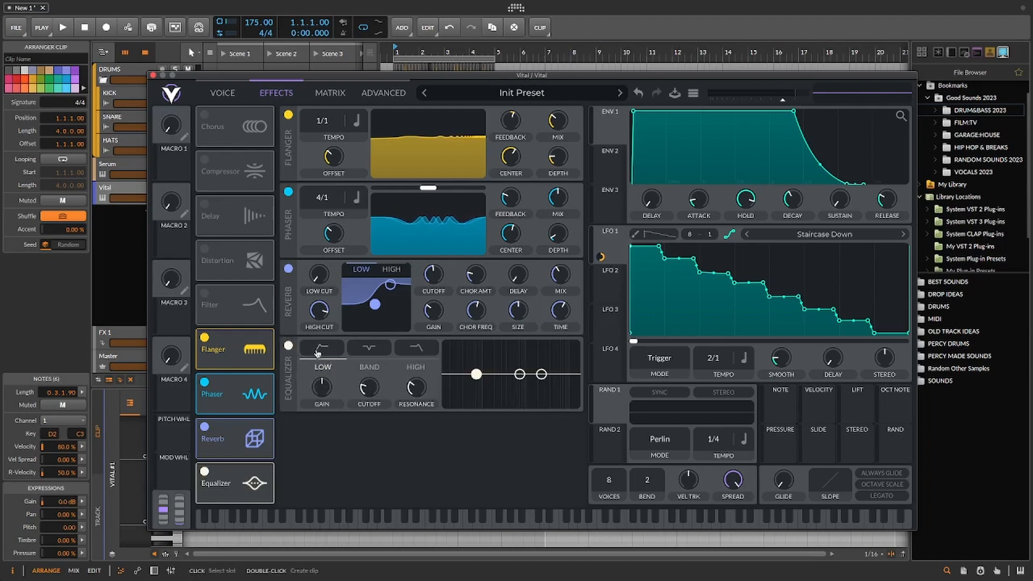
left_click(322, 347)
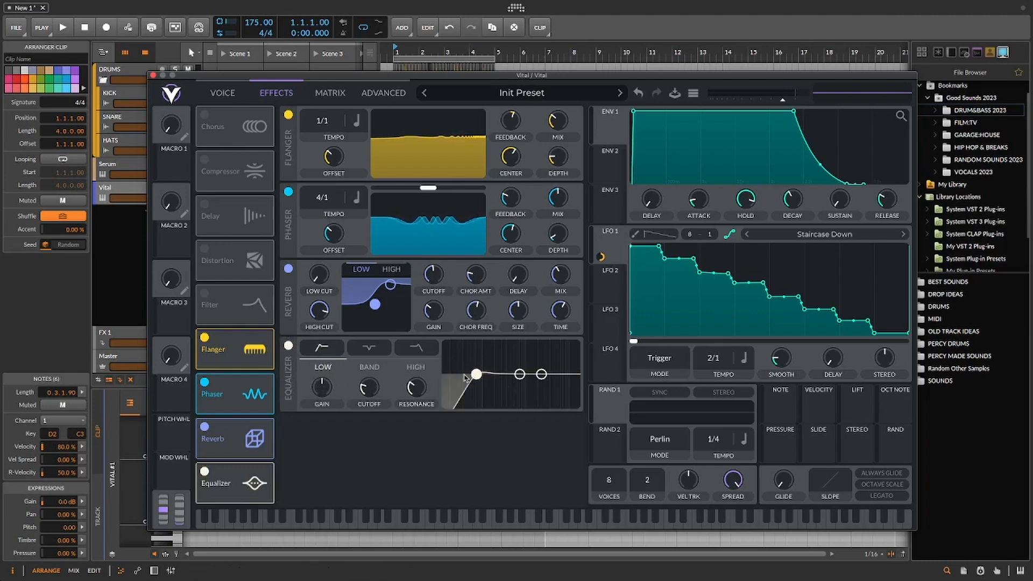
left_click_drag(375, 389, 375, 382)
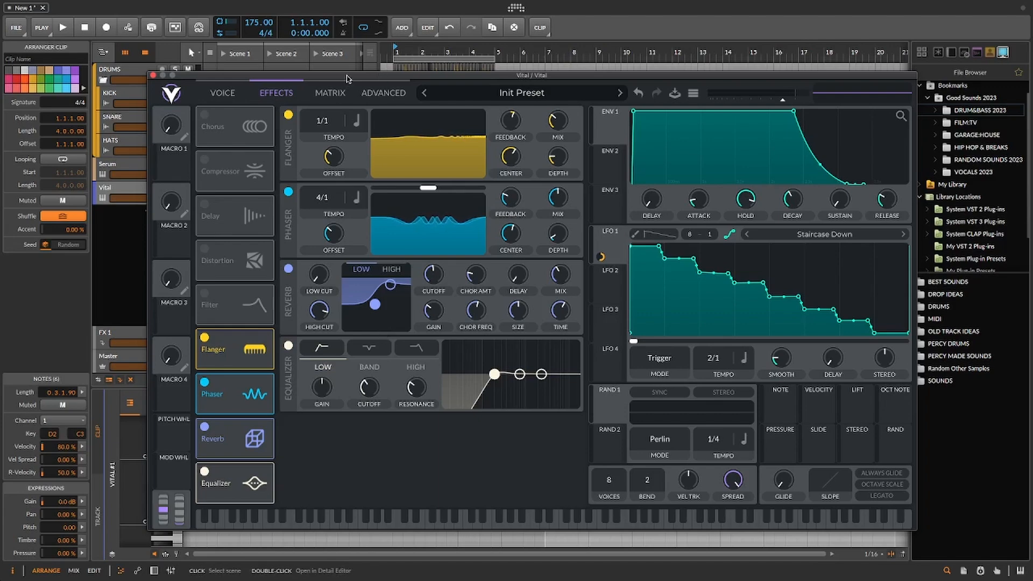
- Uncover the arrangement, select the Vital #1 clip, and start playback to audition the added effects
left_click_drag(347, 79, 338, 303)
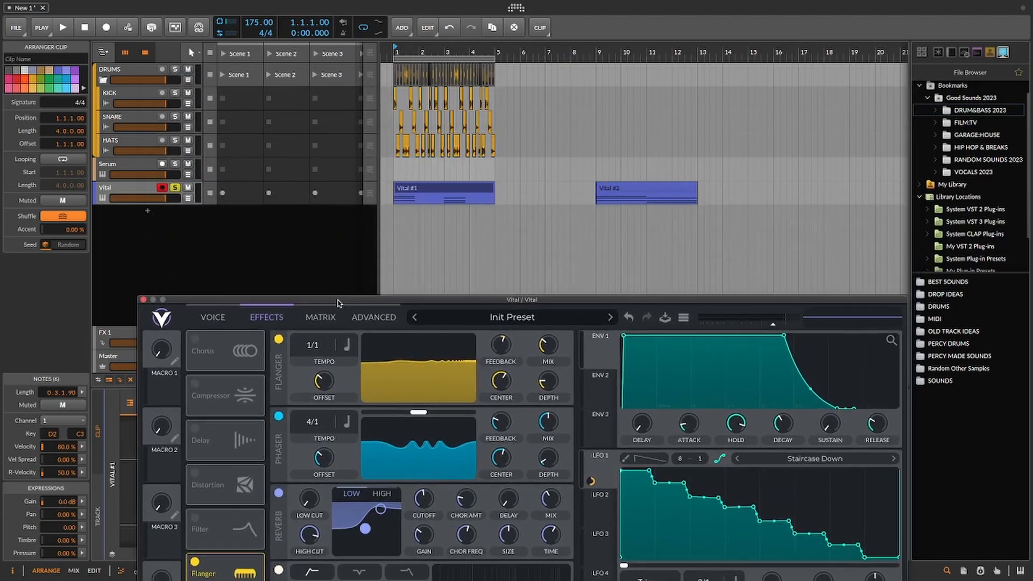
left_click(430, 188)
key("space")
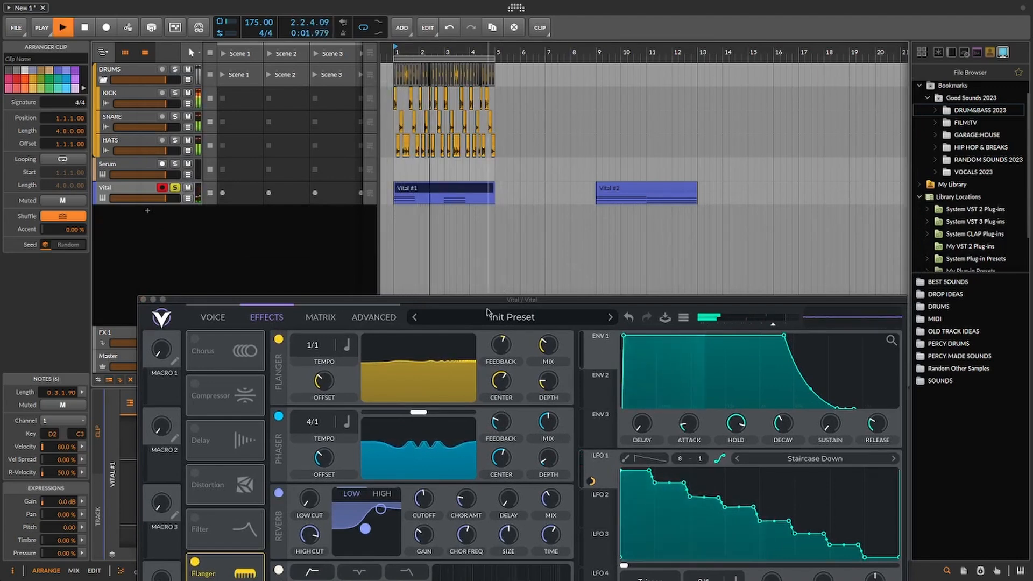
- Reduce LFO 1's modulation amount on Filter 2's cutoff during playback, and stop with the playhead returned to bar 1
left_click_drag(466, 302, 447, 80)
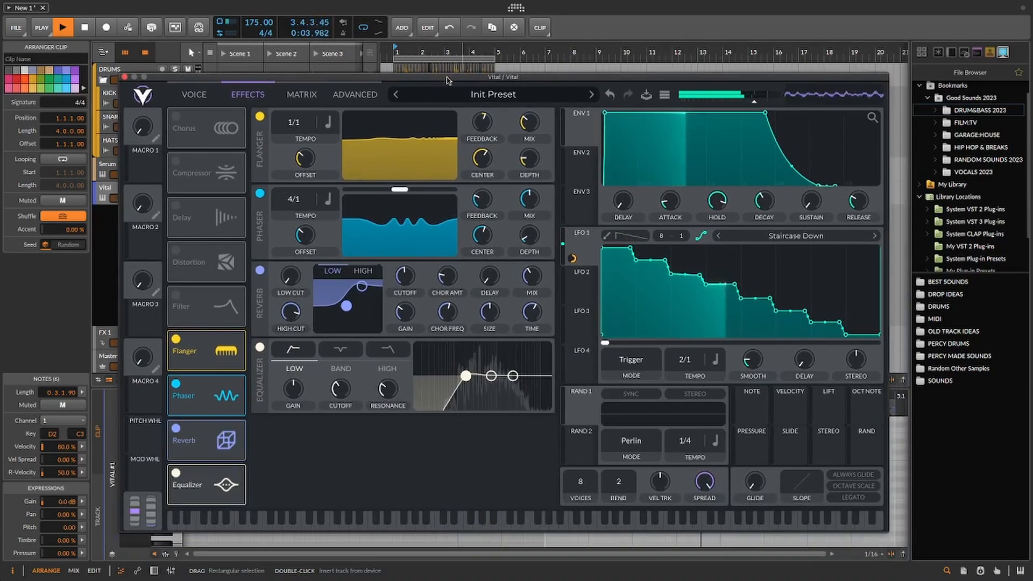
left_click(191, 94)
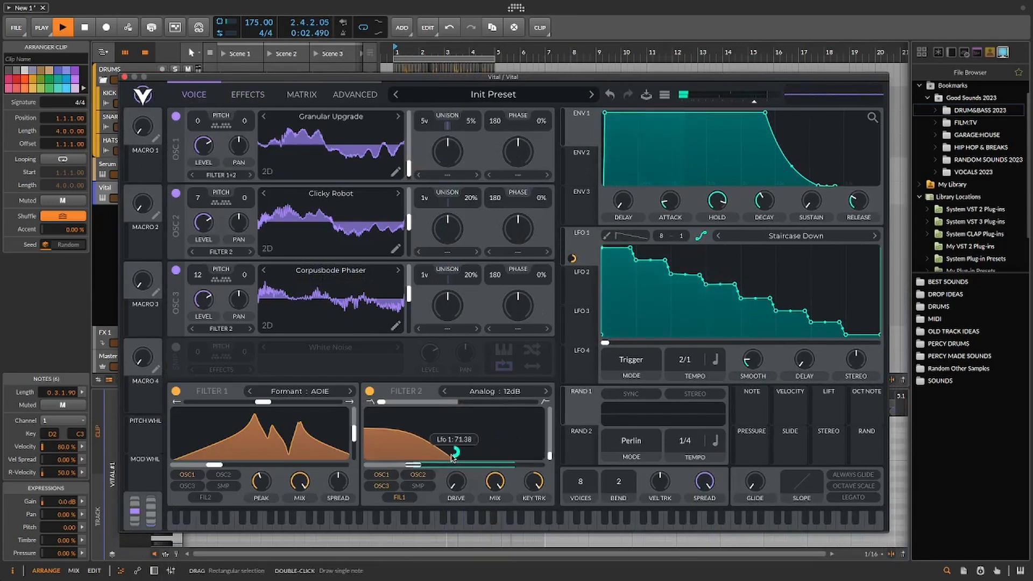
left_click_drag(454, 452, 456, 459)
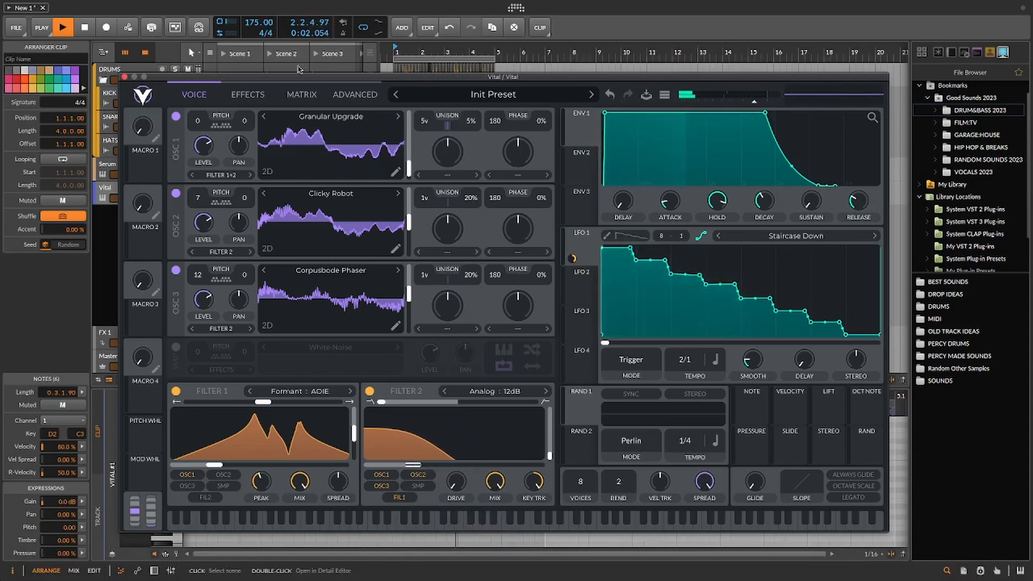
left_click_drag(300, 77, 419, 192)
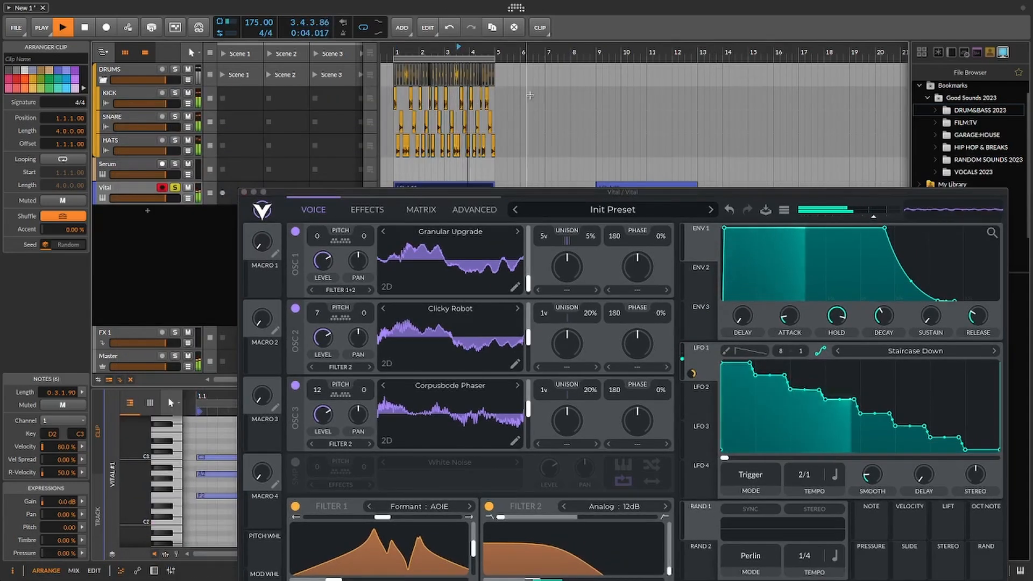
key("space")
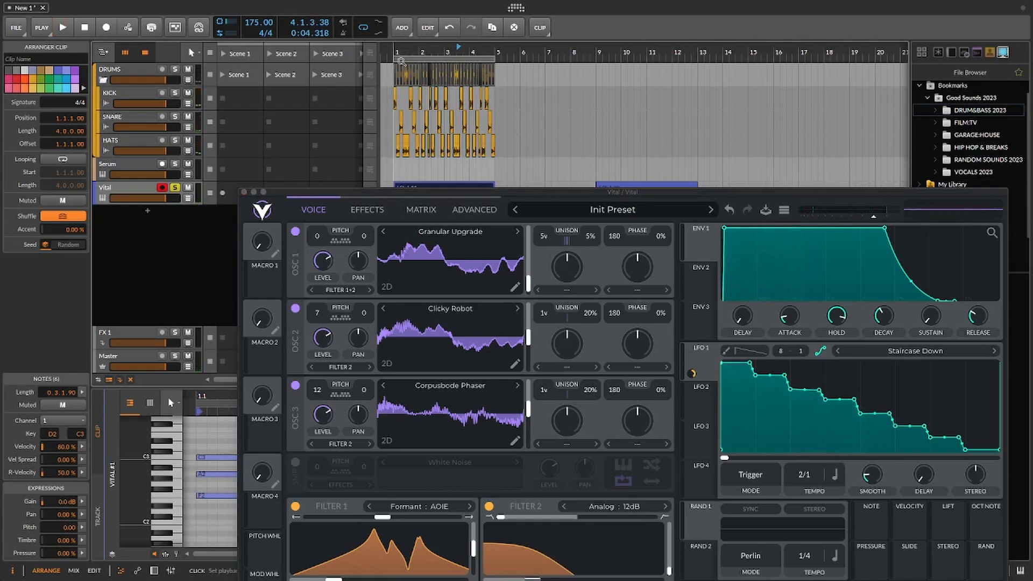
left_click(389, 50)
- Raise the synth's output volume to about -0.1 dB and audition the arrangement from bar 1, stopping playback when done
left_click(874, 216)
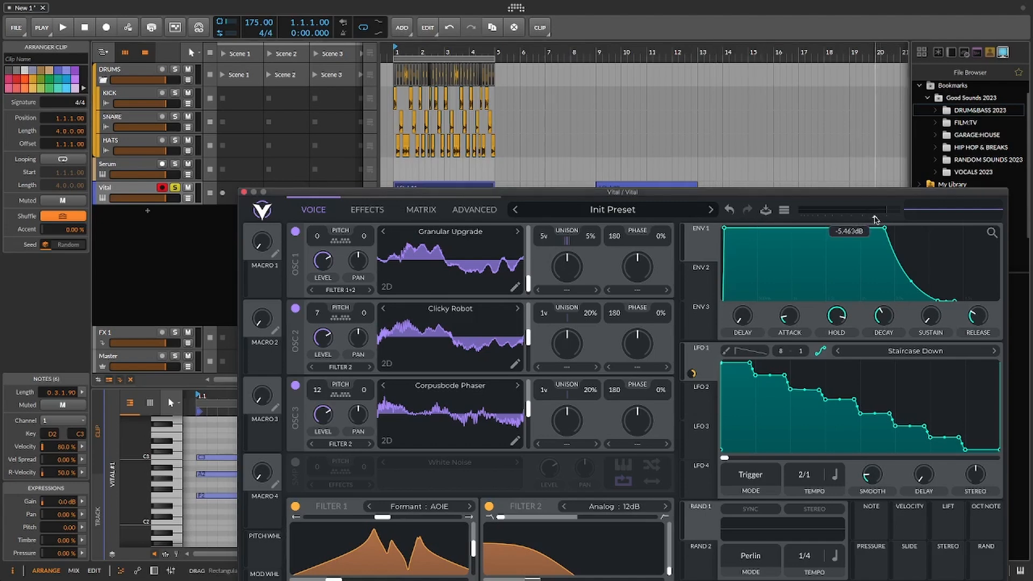
left_click_drag(874, 217, 776, 53)
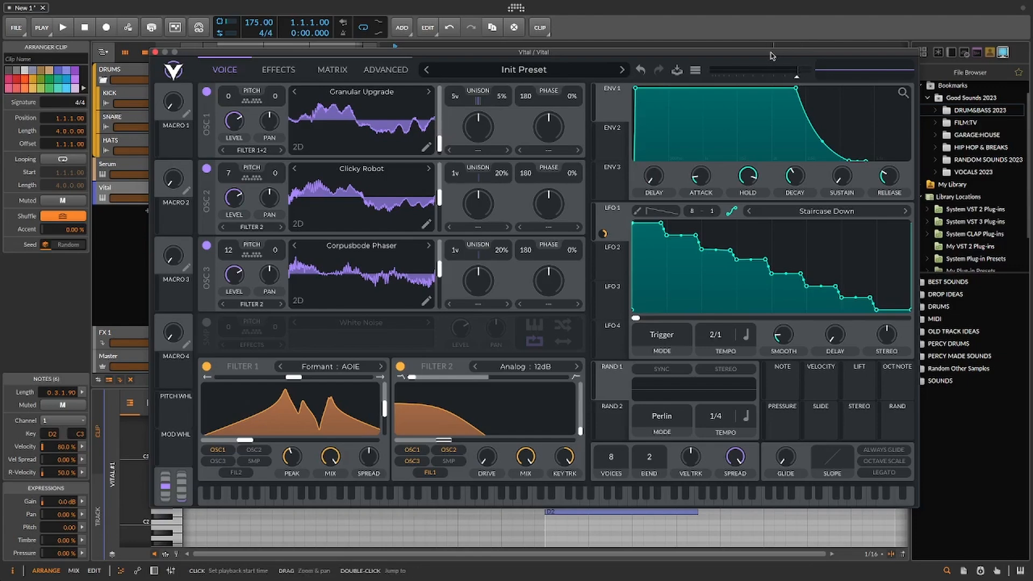
left_click_drag(773, 52, 773, 245)
left_click(395, 49)
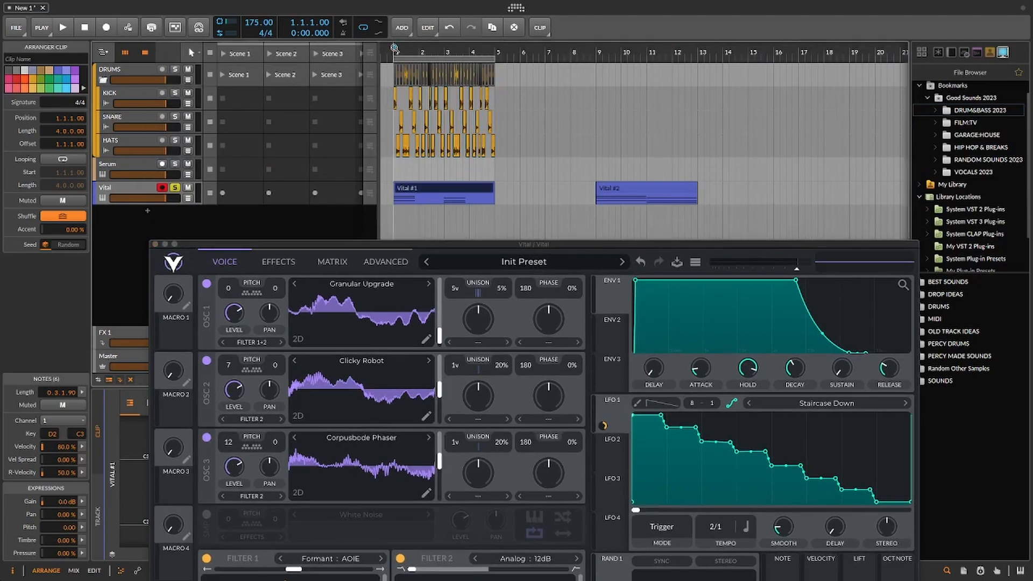
key("space")
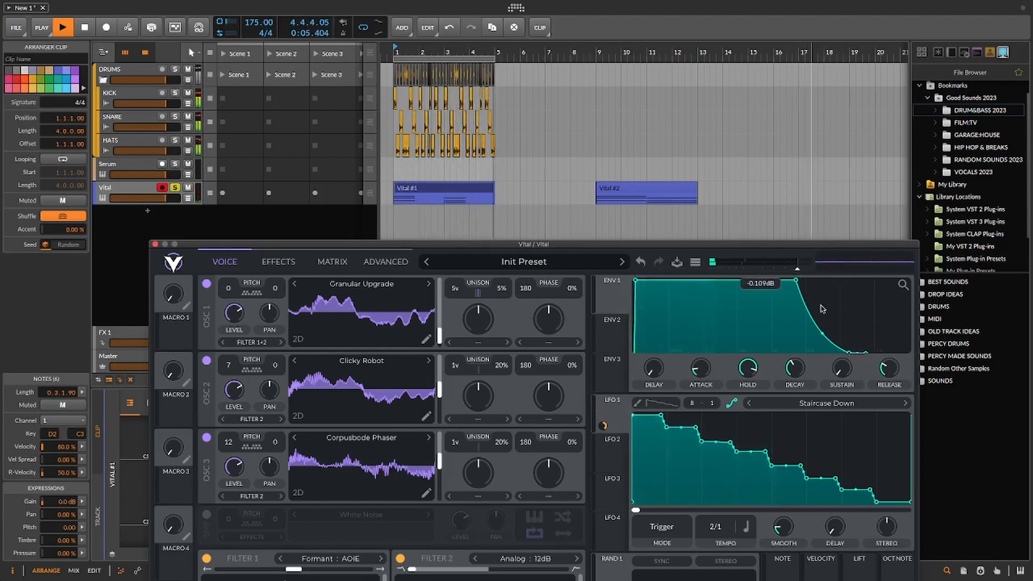
left_click_drag(734, 244, 726, 68)
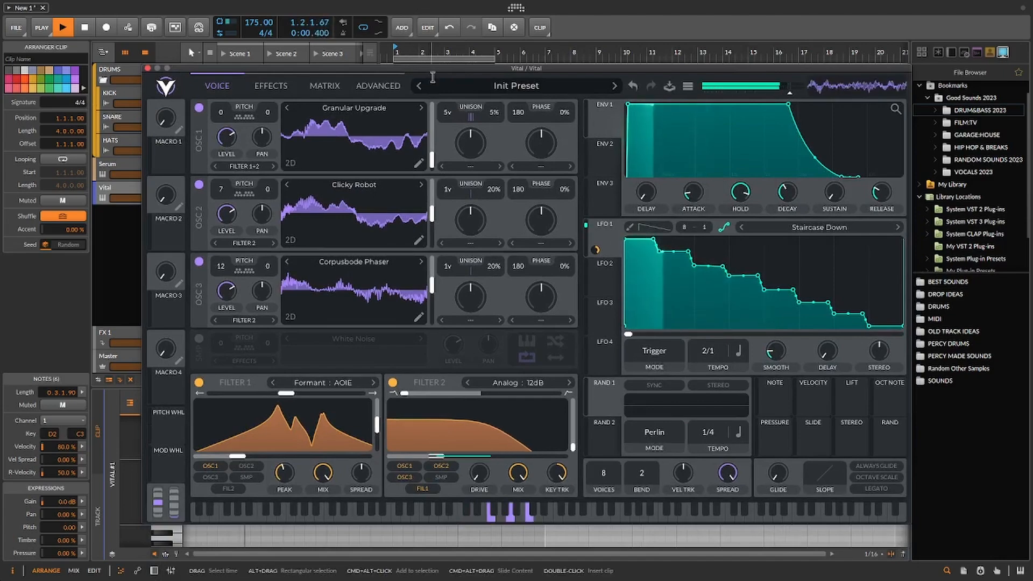
left_click_drag(435, 69, 525, 323)
left_click(515, 300)
key("space")
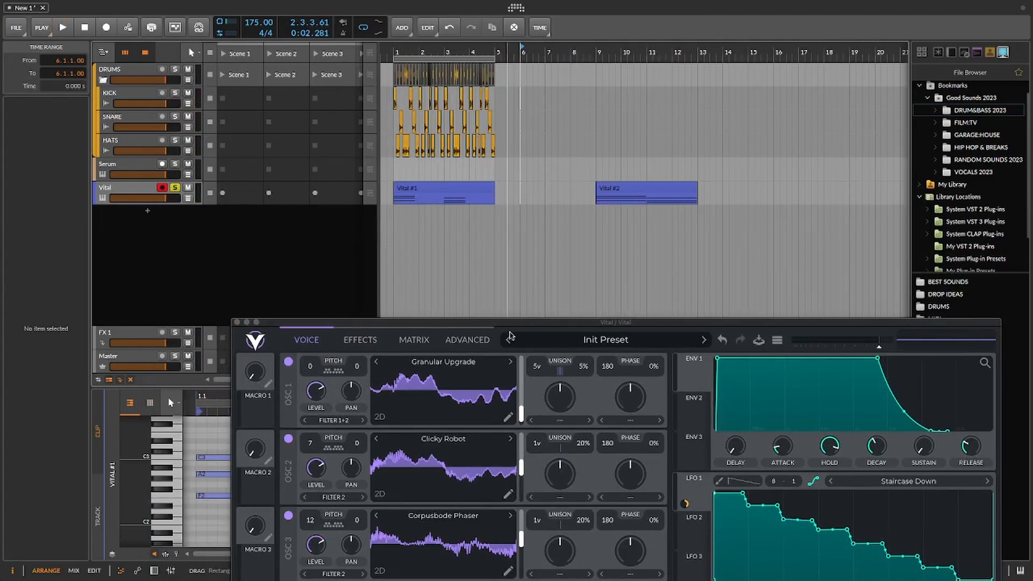
left_click_drag(521, 325, 466, 138)
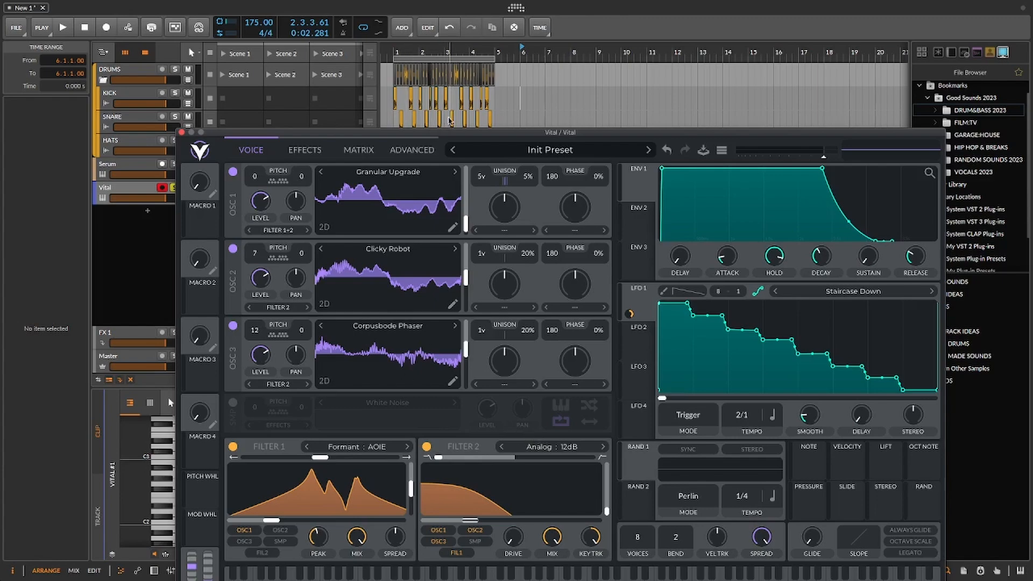
left_click_drag(452, 135, 477, 225)
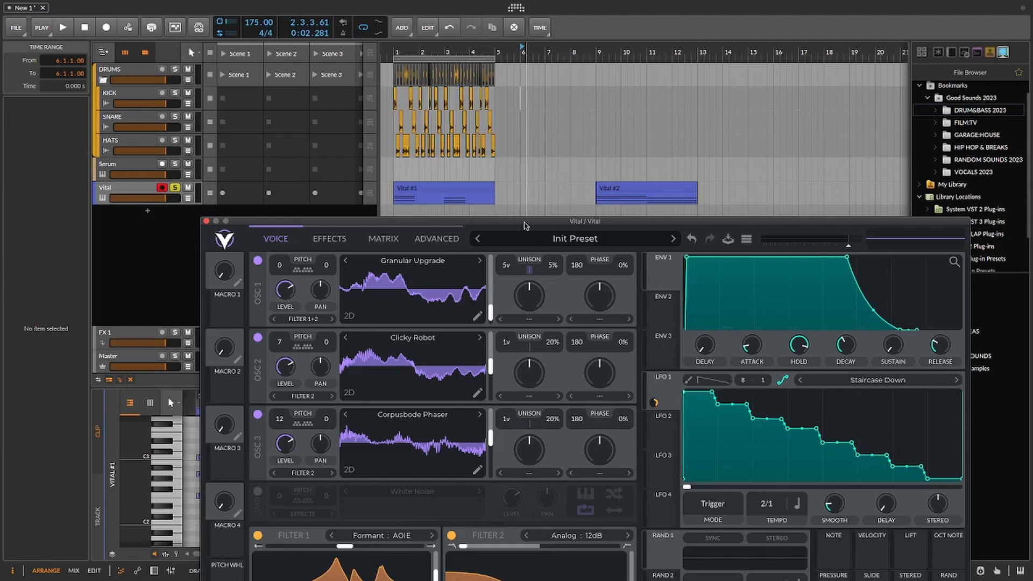
left_click_drag(525, 223, 479, 61)
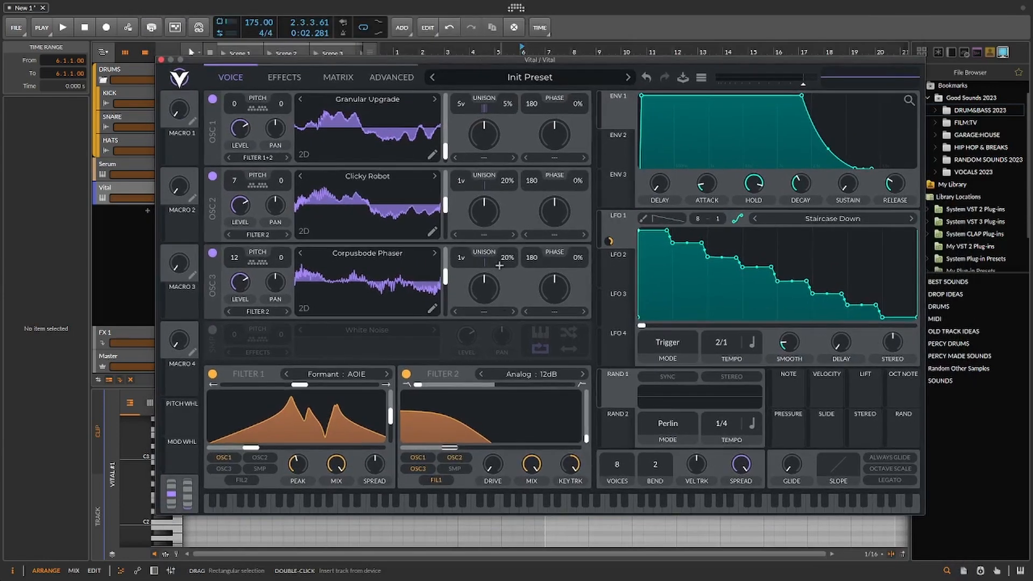
mouse_move(455, 453)
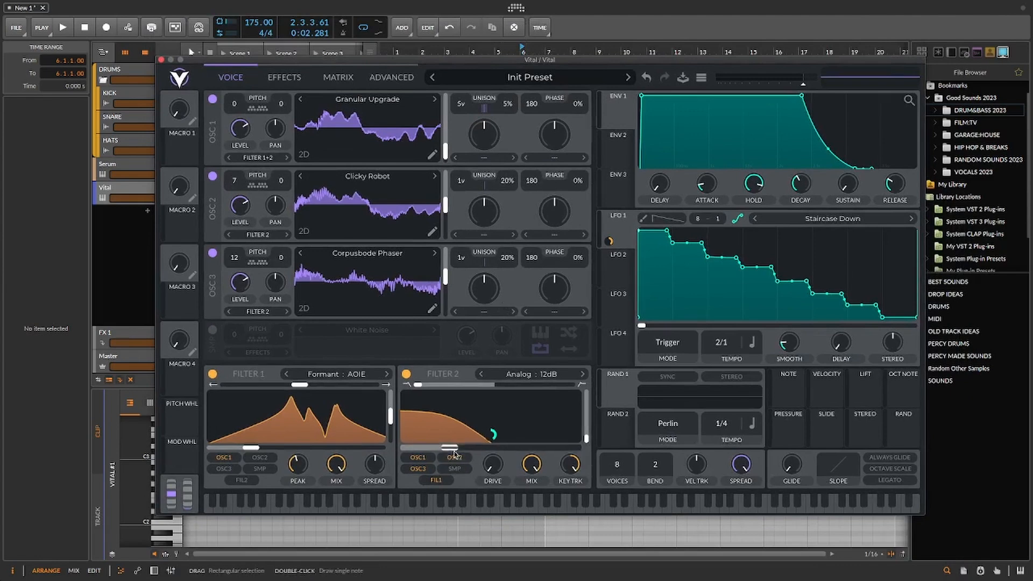
left_click_drag(472, 62, 480, 222)
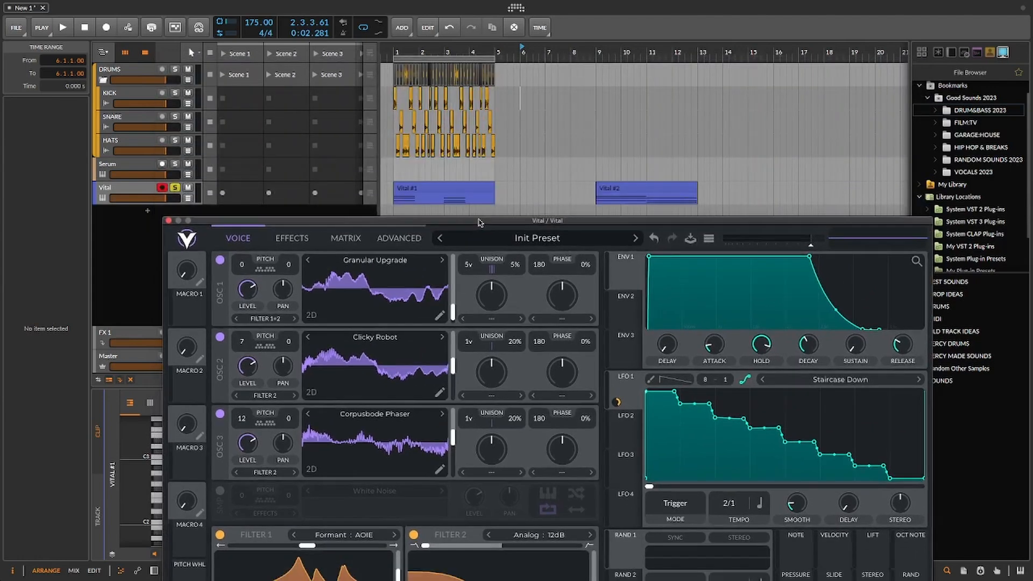
mouse_move(607, 222)
left_mouse_down()
mouse_move(597, 204)
mouse_move(594, 218)
left_mouse_up()
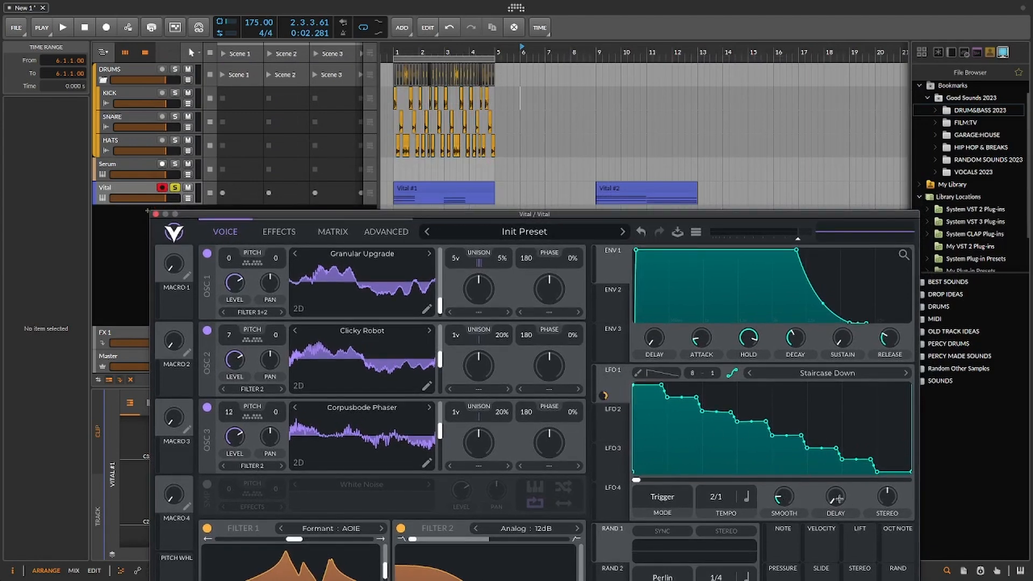
- Raise LFO 1's delay to its maximum and copy the Vital #1 clip to bar 5, in place of the Vital #2 clip
left_click_drag(838, 498, 841, 286)
left_click_drag(417, 188, 517, 195)
mouse_move(626, 189)
left_mouse_down()
mouse_move(427, 202)
mouse_move(582, 384)
mouse_move(1032, 87)
mouse_move(1032, 241)
mouse_move(960, 286)
mouse_move(841, 548)
mouse_move(803, 528)
left_mouse_up()
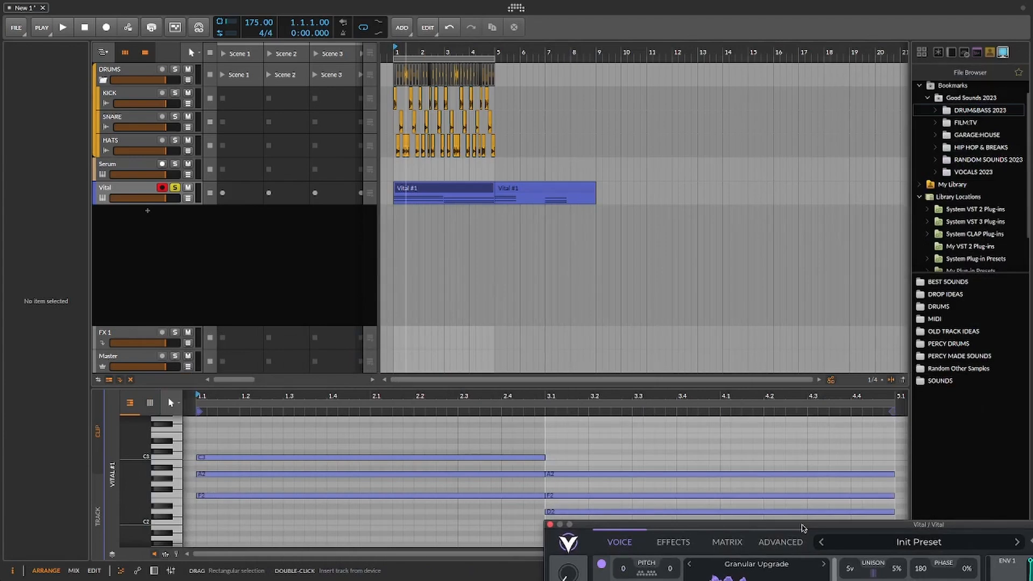
left_click_drag(803, 528, 805, 527)
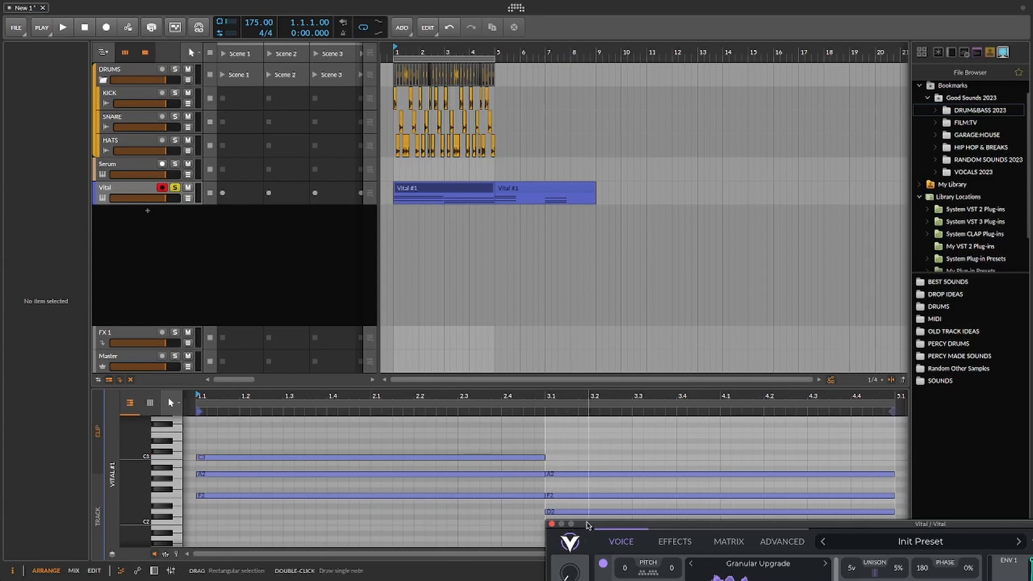
- Load the Staircase Down shape into LFO 2
left_click_drag(592, 526, 190, 35)
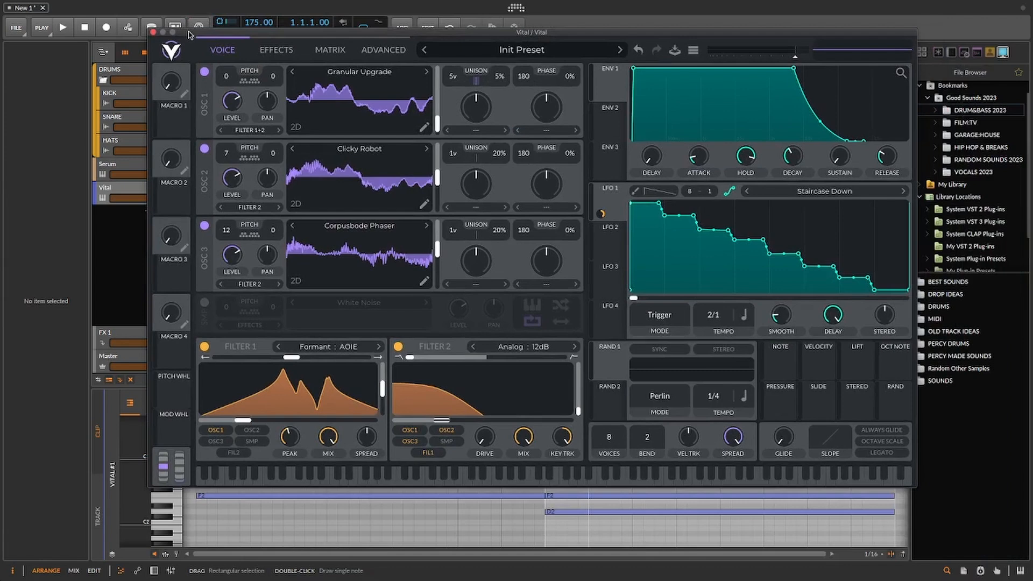
left_click(613, 230)
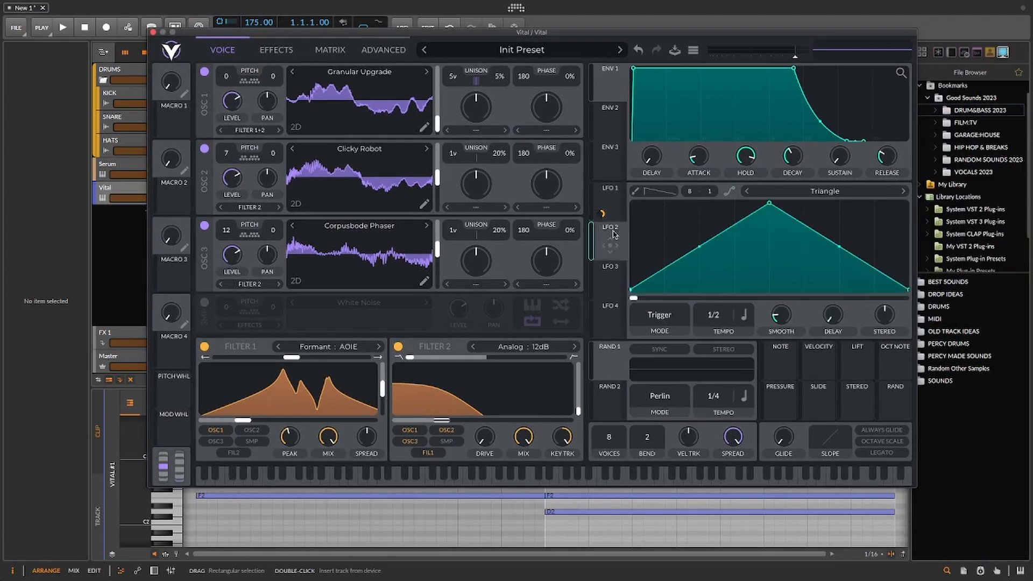
left_click_drag(769, 204, 632, 204)
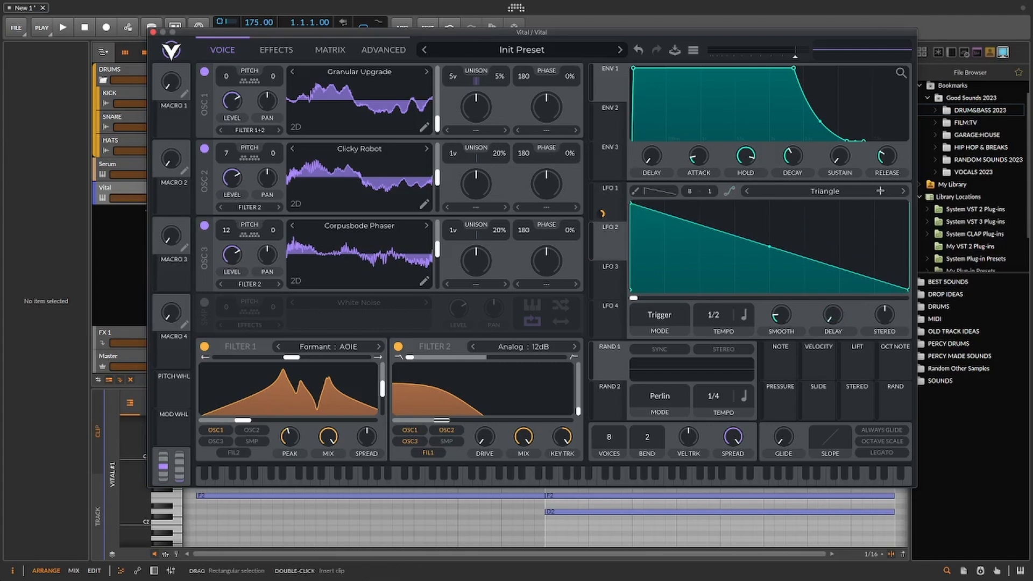
left_click(839, 192)
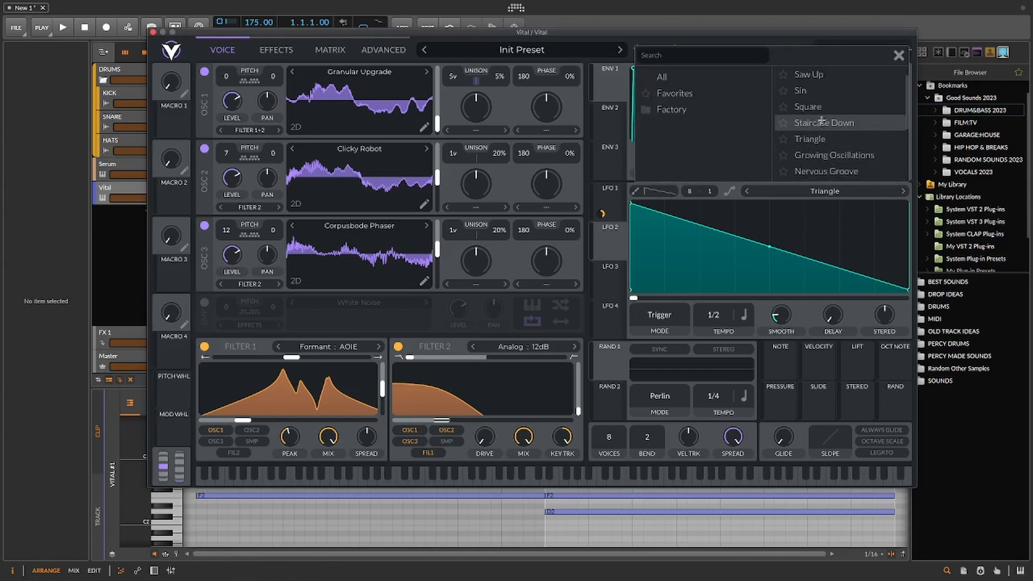
left_click(840, 124)
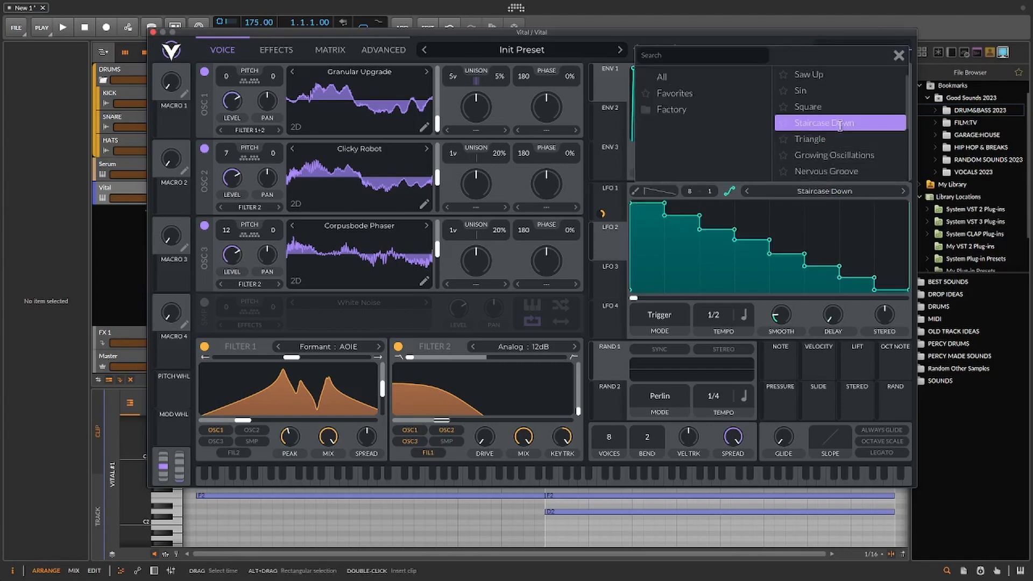
left_click(898, 56)
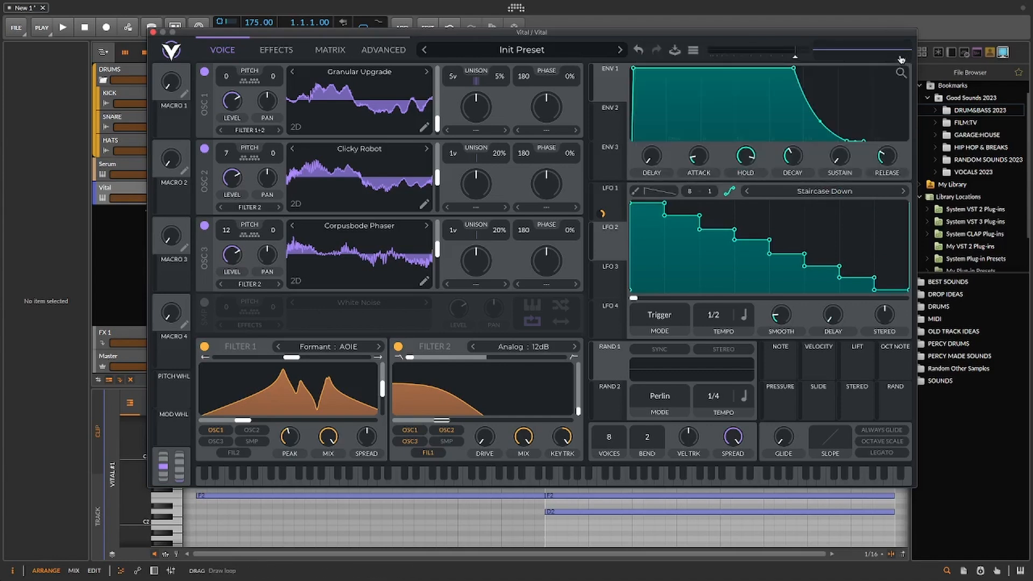
- Paint full-height falling ramps over LFO 2's first two grid cells with curve smoothing off, and set its tempo to 2/1
left_click(637, 192)
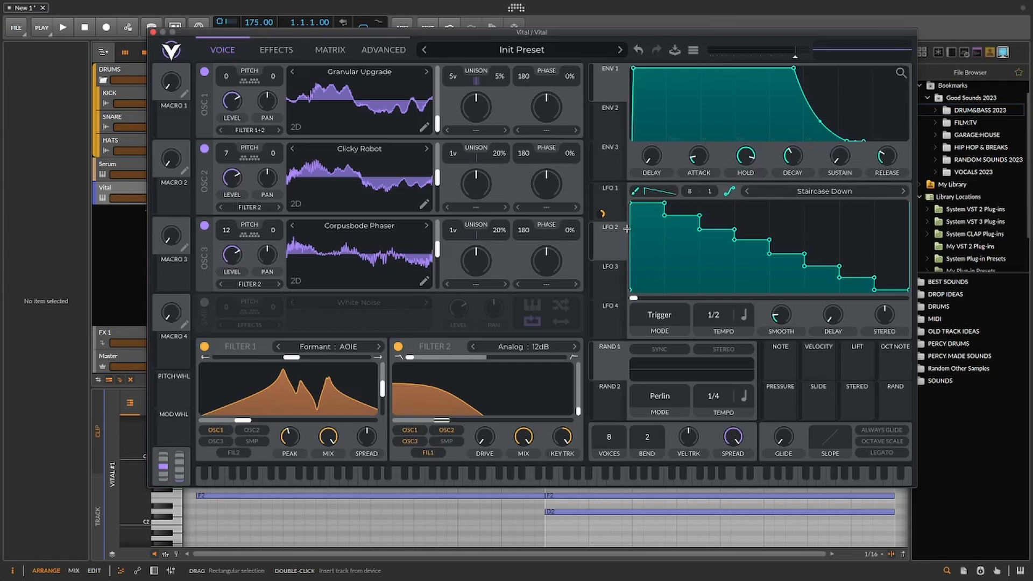
left_click(662, 218)
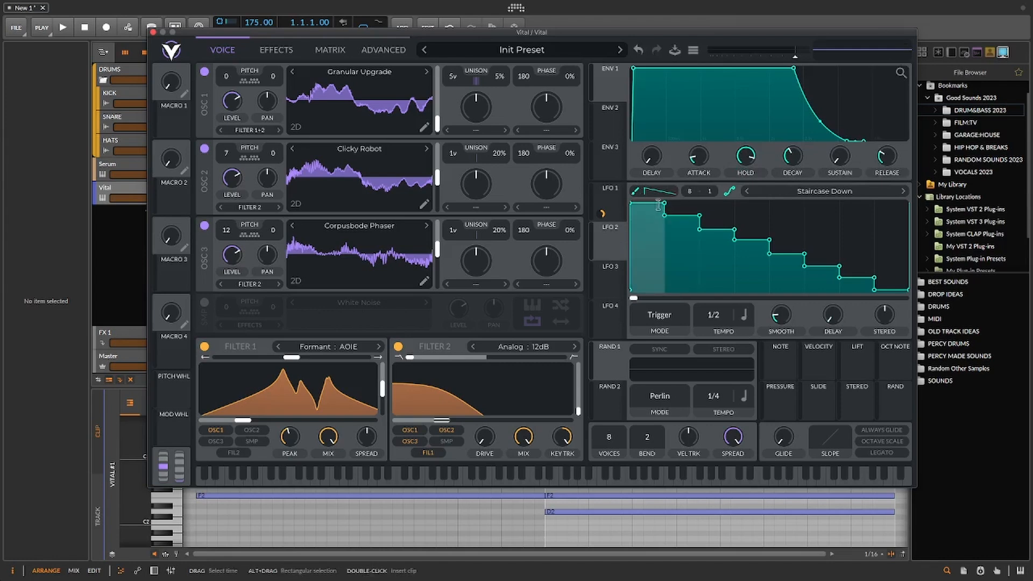
left_click(730, 190)
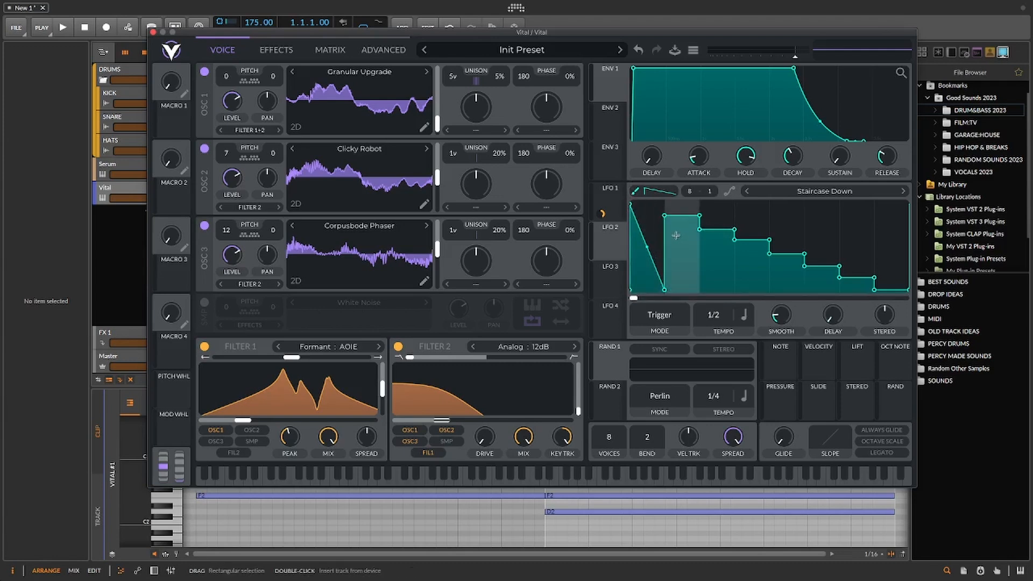
left_click(669, 208)
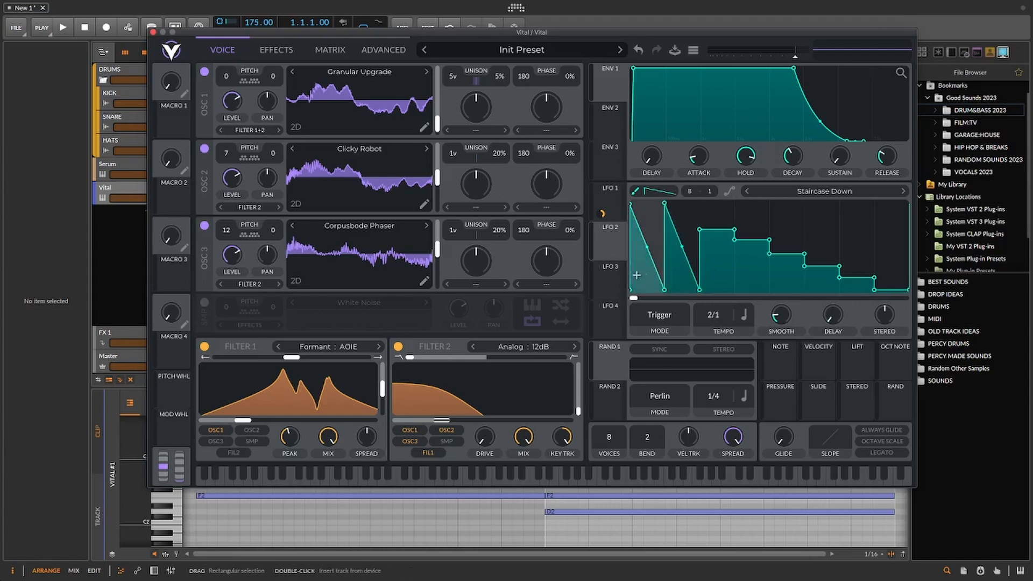
- Paint two shrinking ramps in LFO 2's third and fourth cells, empty the fifth, and paint progressively taller ramps in the last three
left_click(714, 235)
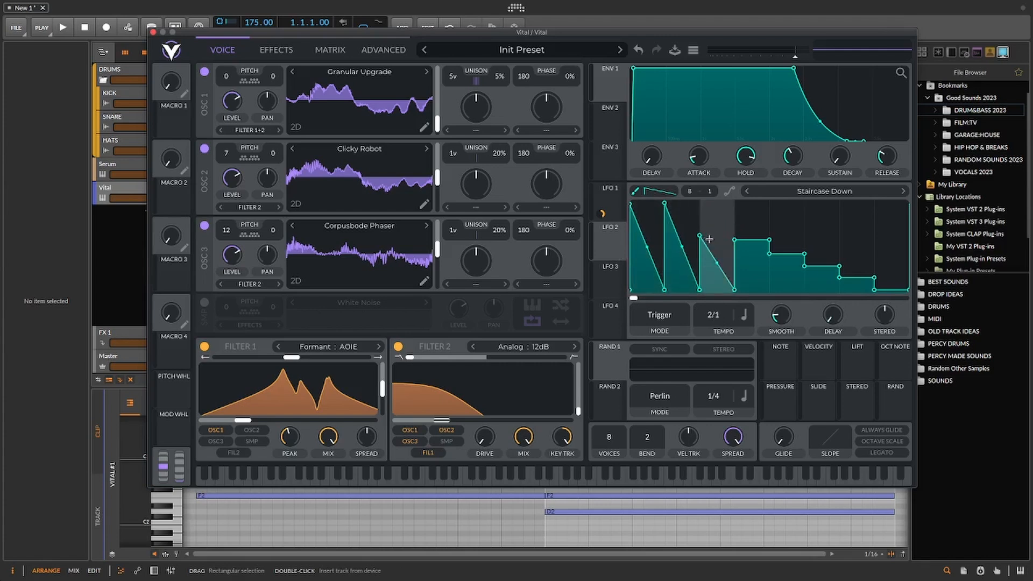
left_click(743, 257)
left_click_drag(786, 258, 788, 307)
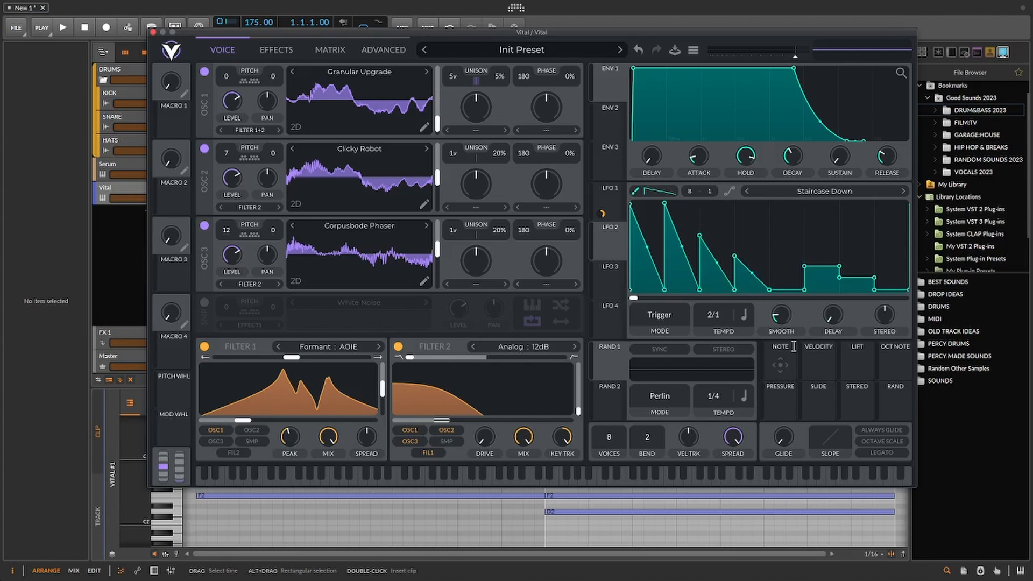
left_click(808, 240)
left_click(846, 219)
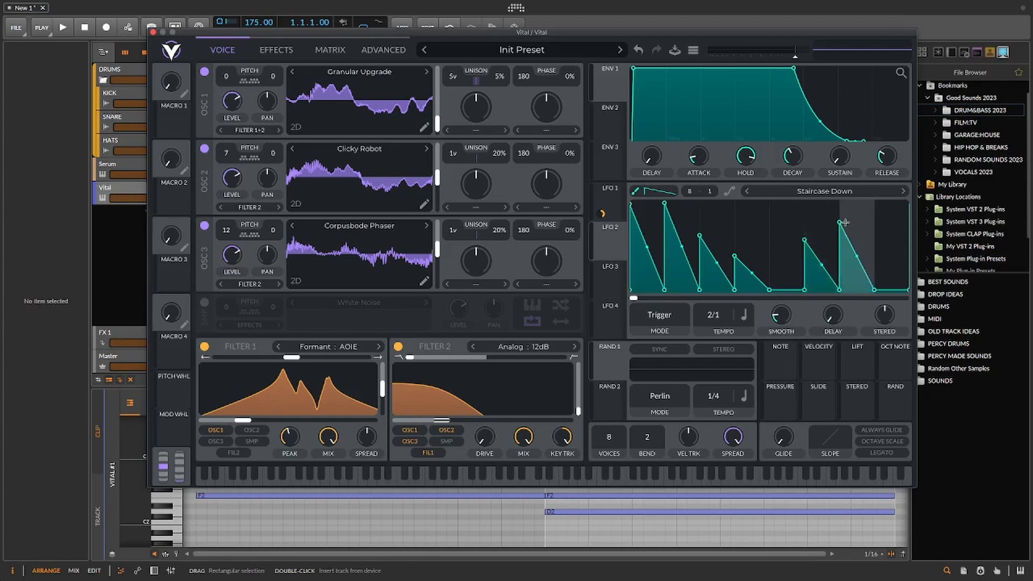
left_click(875, 206)
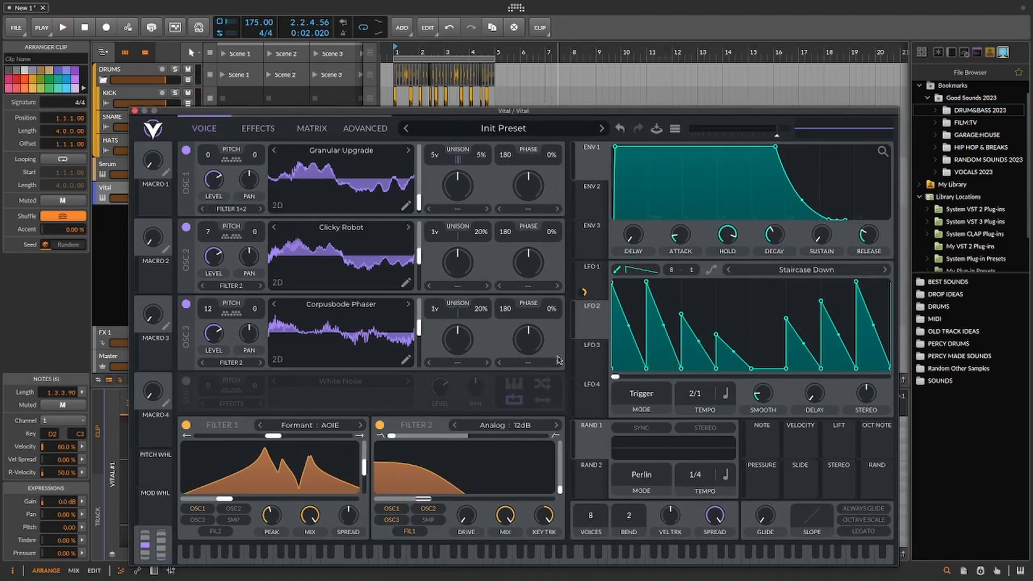
- Assign LFO 2 to Filter 2's cutoff and start playback to hear the modulation
mouse_move(591, 323)
left_mouse_down()
mouse_move(454, 487)
mouse_move(427, 496)
left_mouse_up()
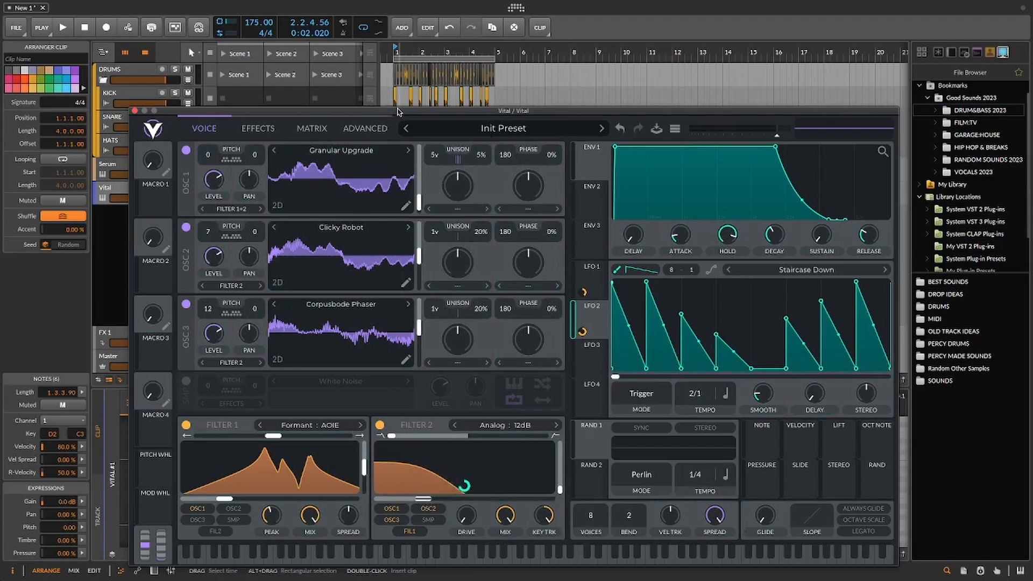
left_click_drag(398, 112, 418, 222)
key("space")
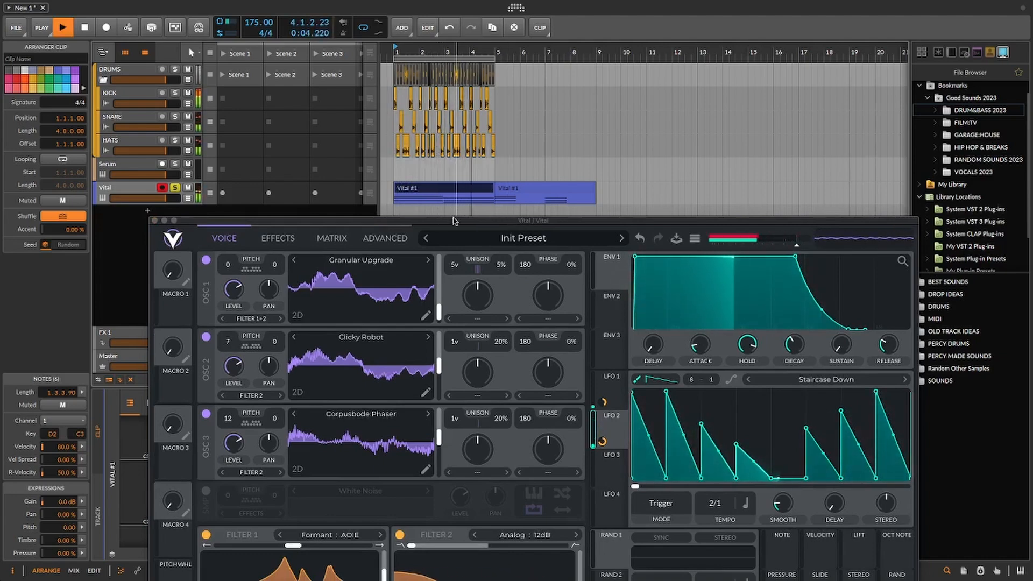
- Reduce LFO 2's modulation amount on Filter 2's cutoff during playback, then stop
left_click_drag(452, 223, 440, 109)
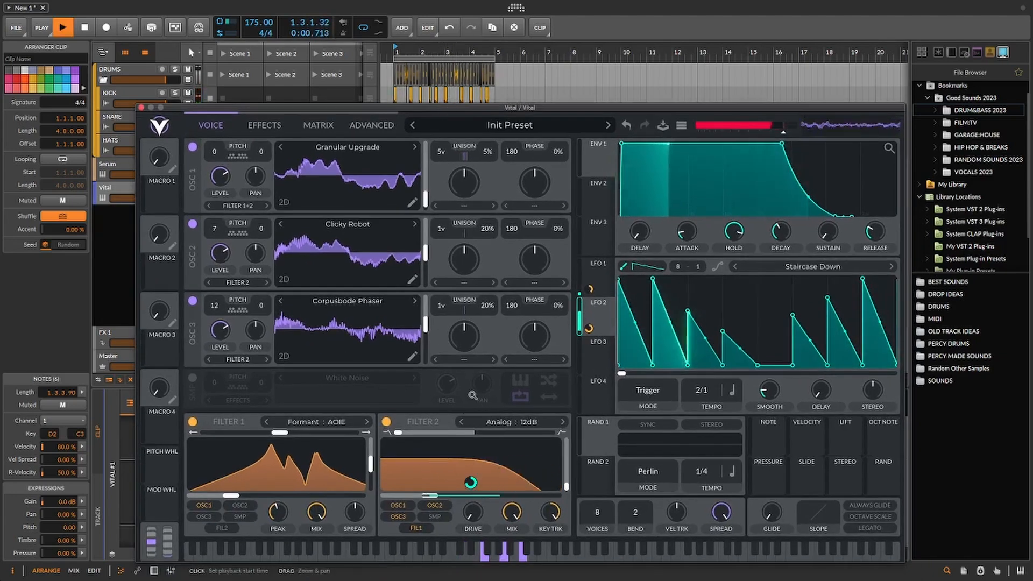
mouse_move(470, 491)
left_mouse_down()
mouse_move(471, 463)
mouse_move(471, 488)
left_mouse_up()
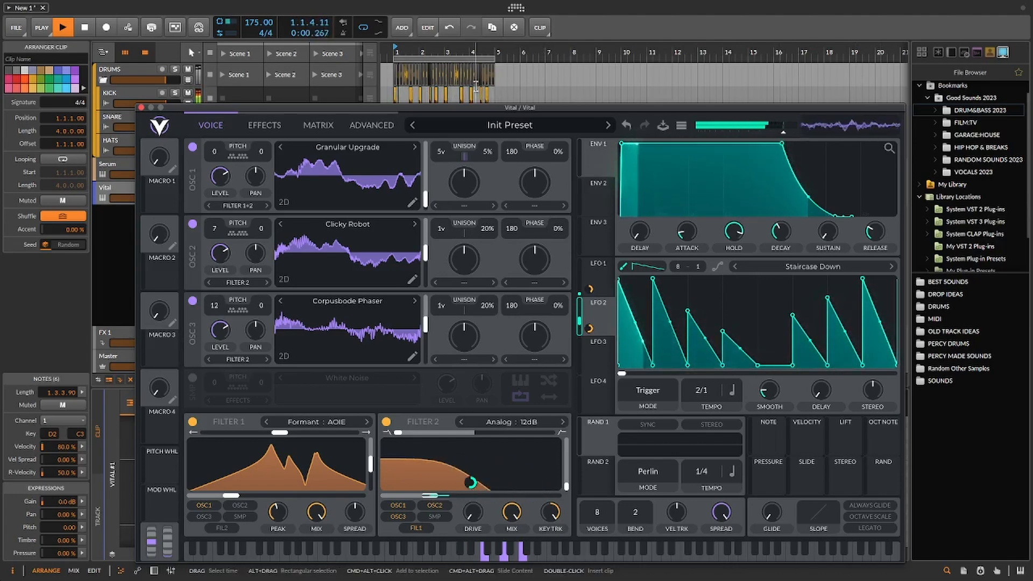
key("space")
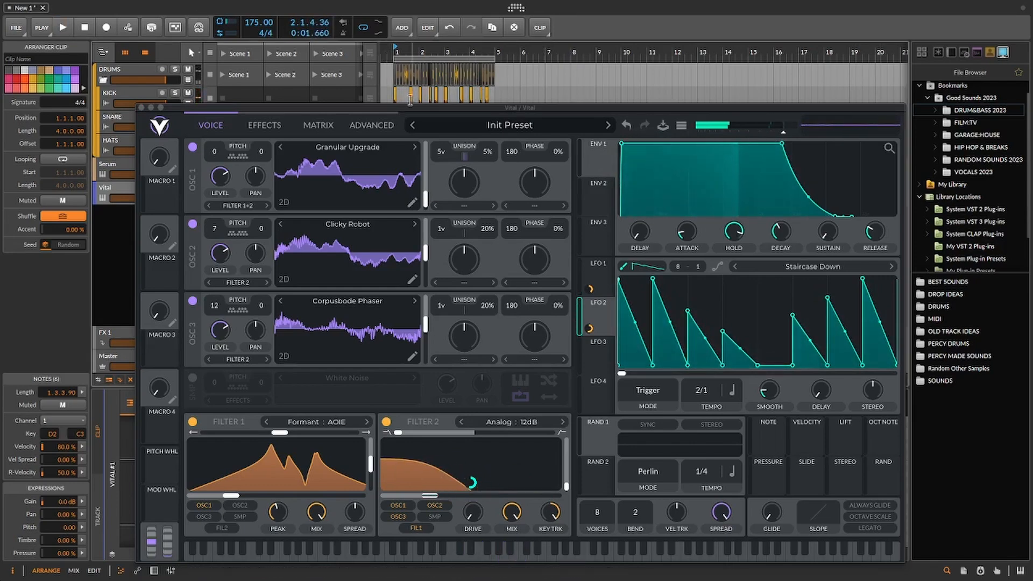
- Unsolo the Vital track and audition the Vital #1 clip with the drums from bar 1, stopping playback when done
left_click_drag(407, 106, 426, 227)
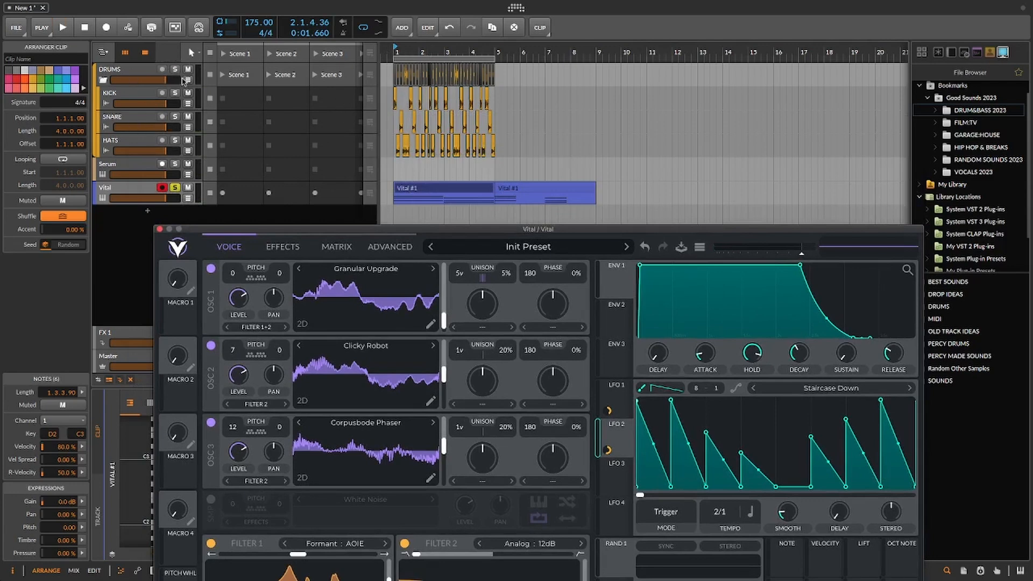
left_click(174, 190)
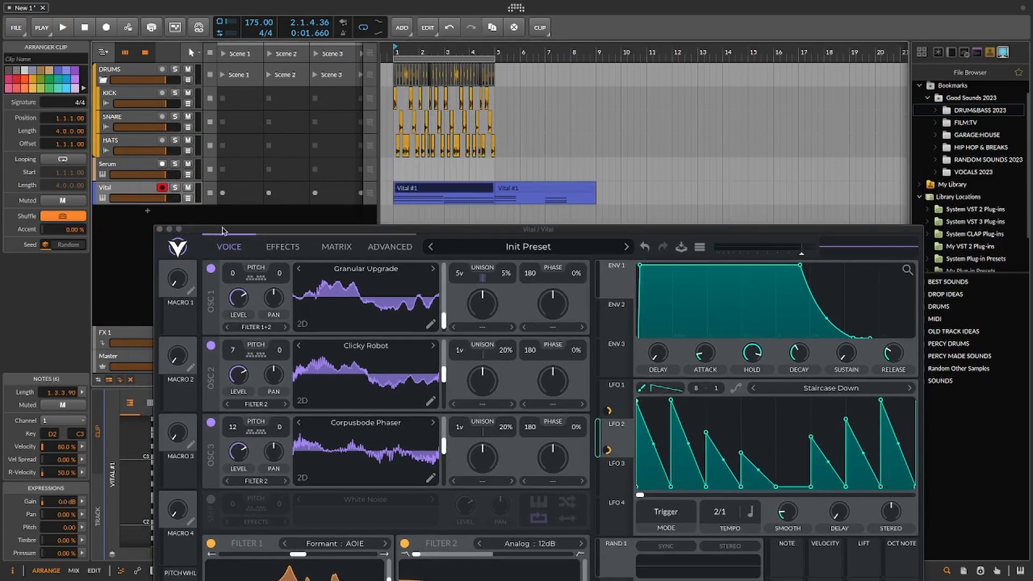
left_click_drag(223, 230, 165, 222)
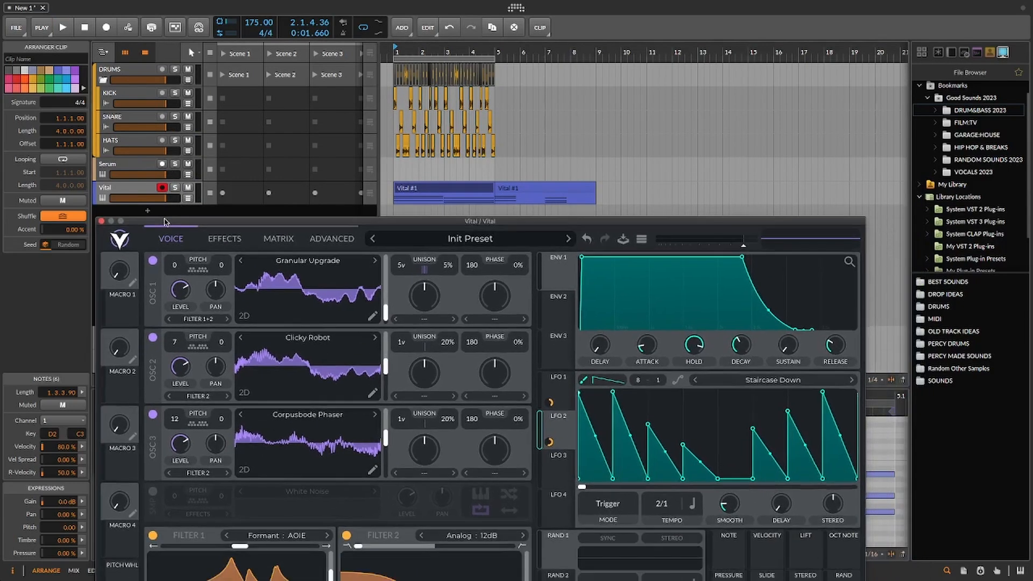
left_click(434, 189)
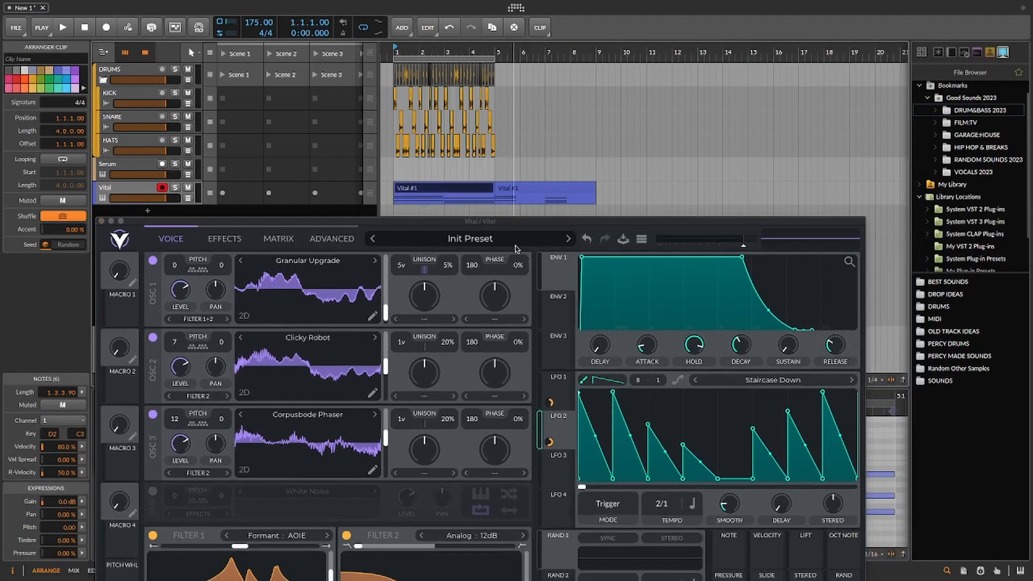
key("space")
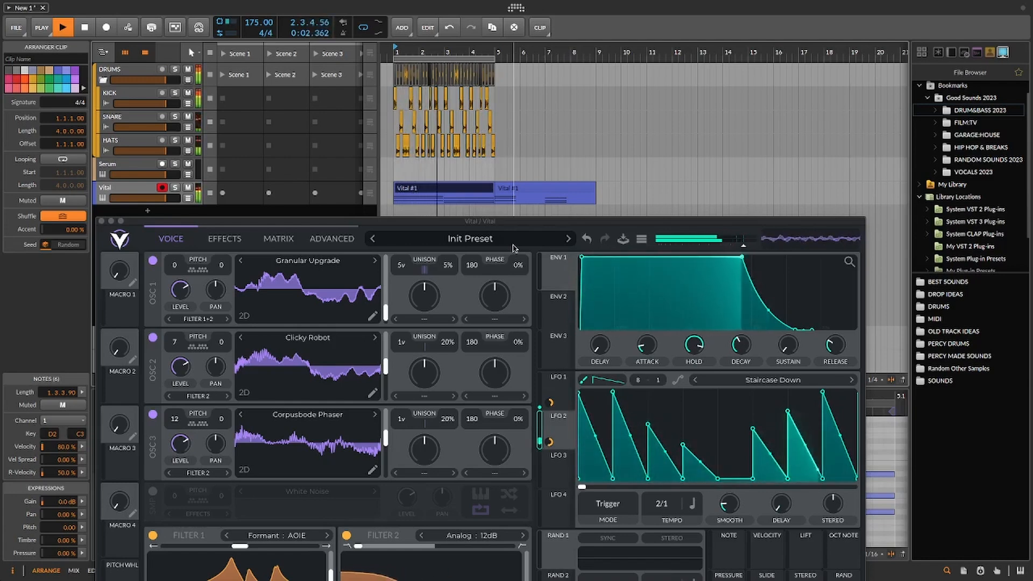
left_click(84, 28)
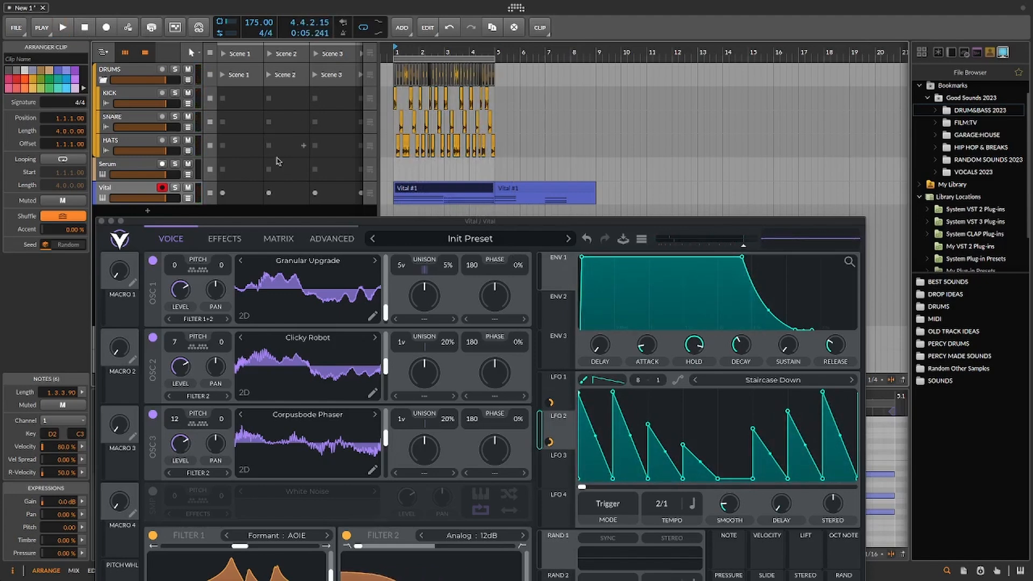
- Reposition the synth window to reveal its on-screen keyboard and audition several single notes of the patch
left_click_drag(371, 227, 340, 141)
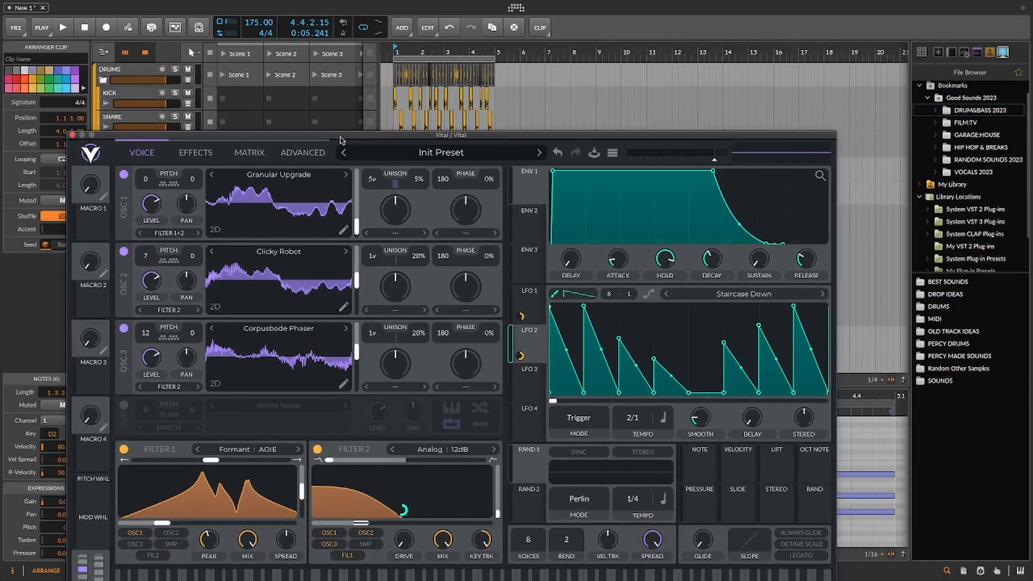
left_click_drag(340, 140, 379, 85)
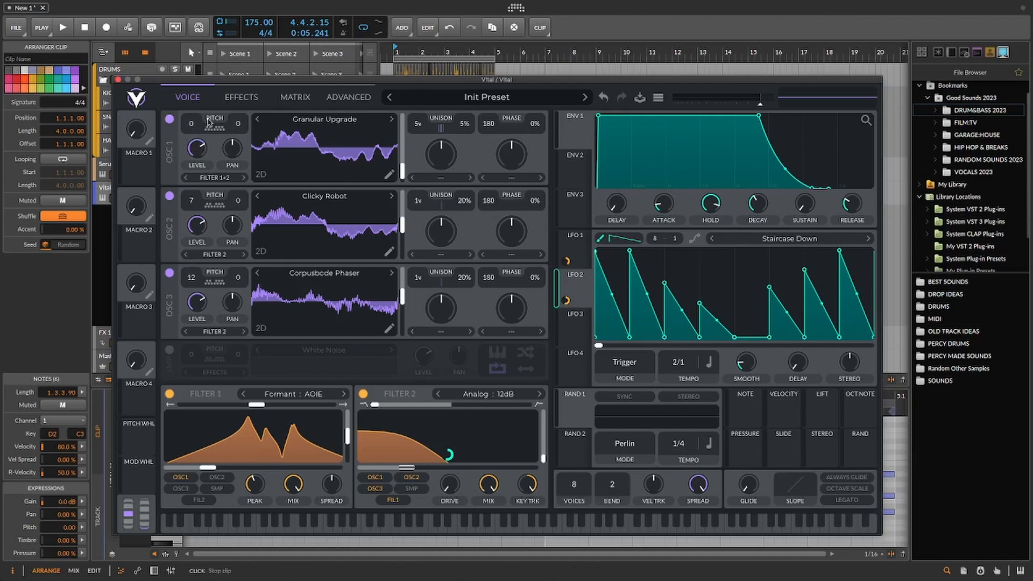
left_click_drag(226, 79, 350, 78)
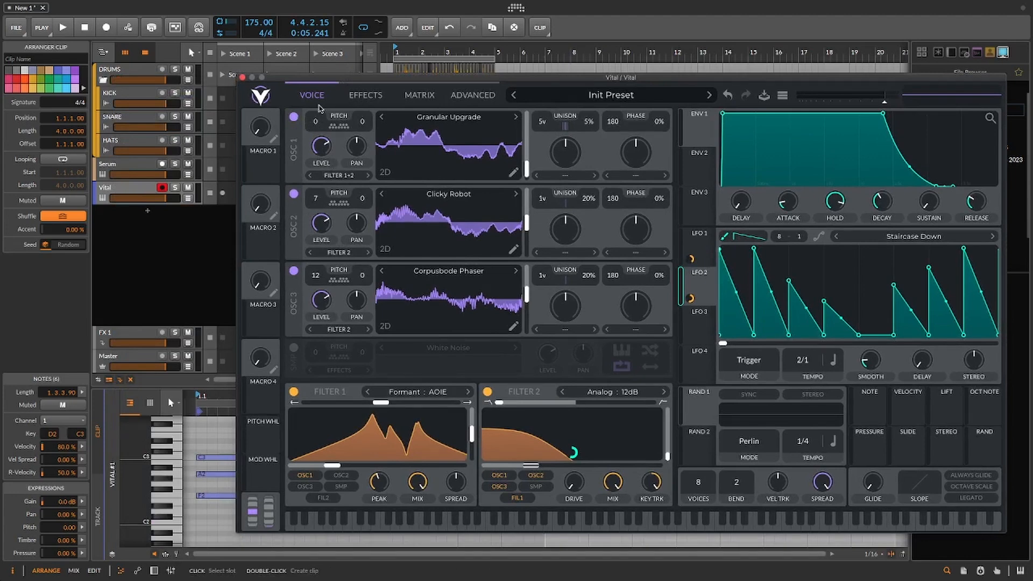
left_click_drag(384, 79, 319, 50)
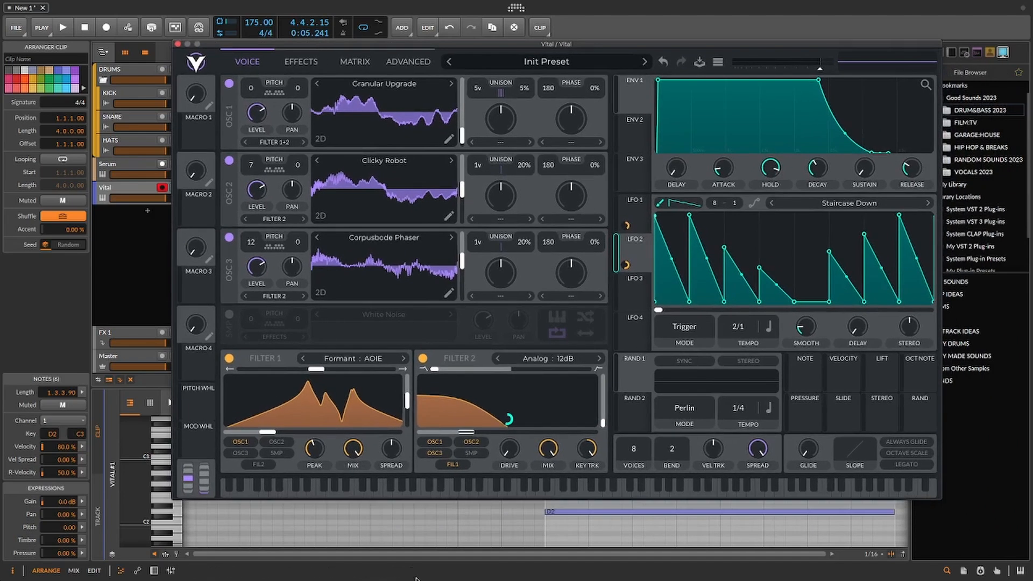
left_click(454, 492)
left_click(515, 491)
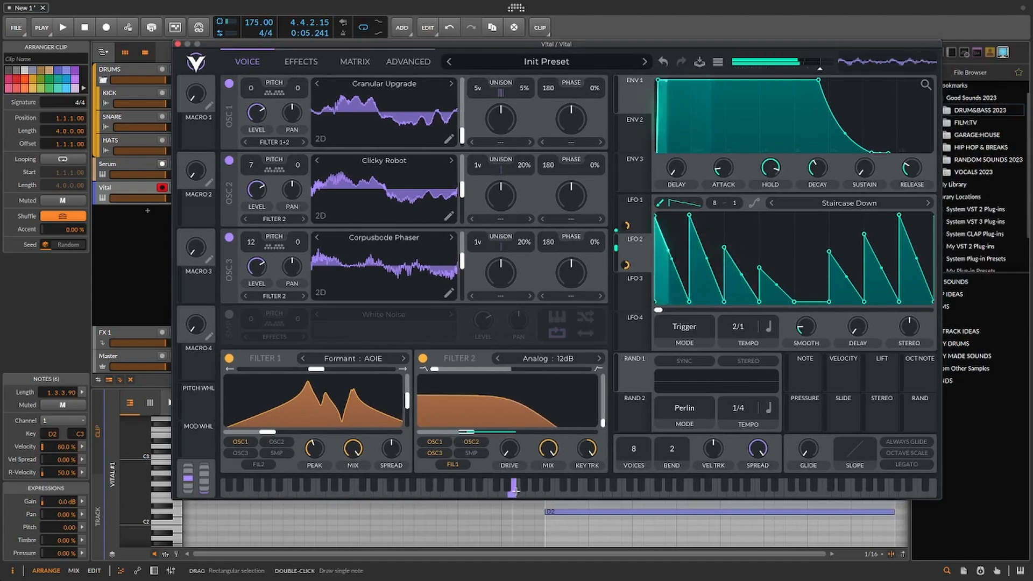
left_click(570, 490)
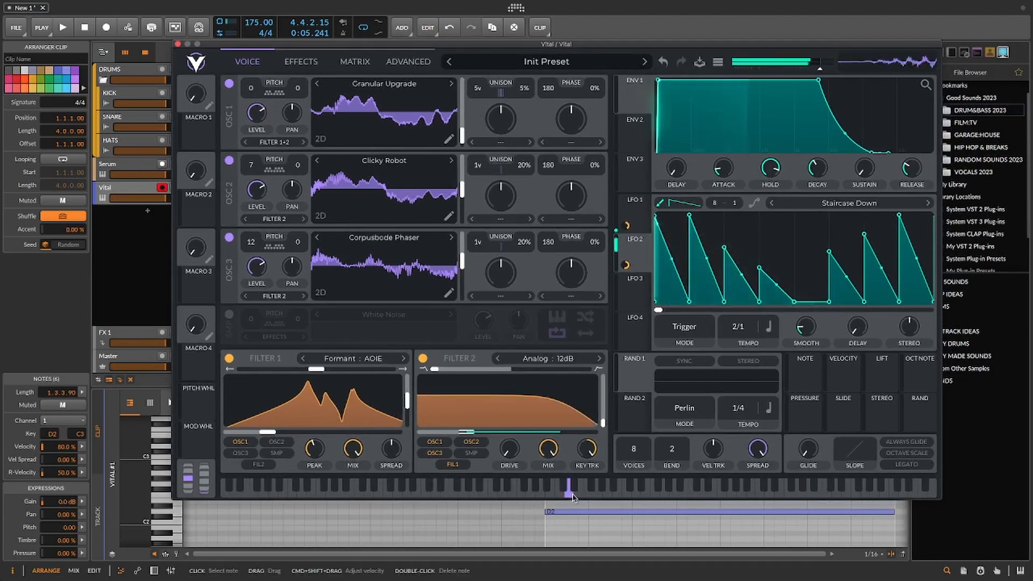
left_click(501, 492)
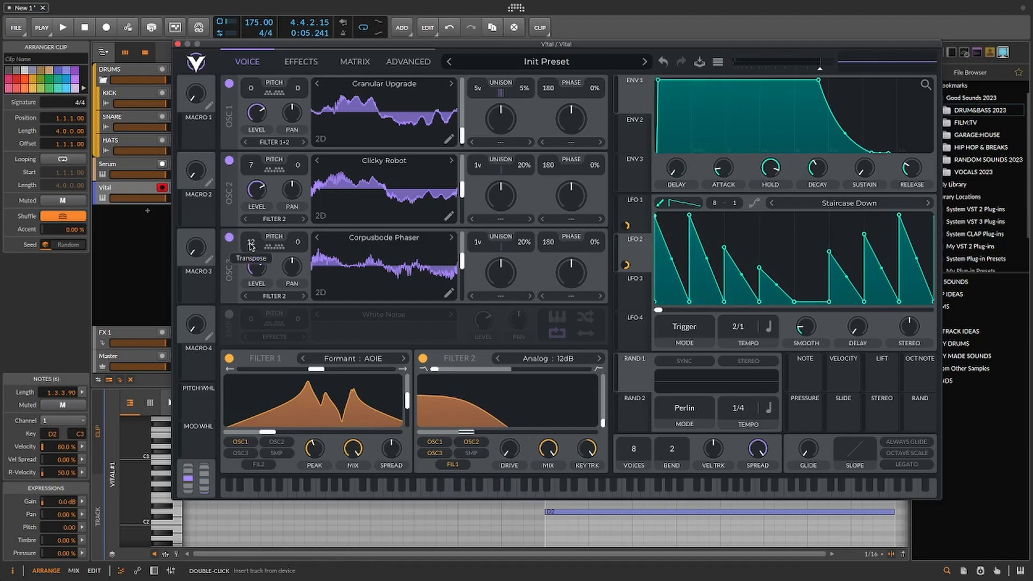
- Set oscillator 3's transpose to 3 semitones and audition the resulting chord with single notes on the on-screen keyboard
left_click_drag(251, 245, 251, 287)
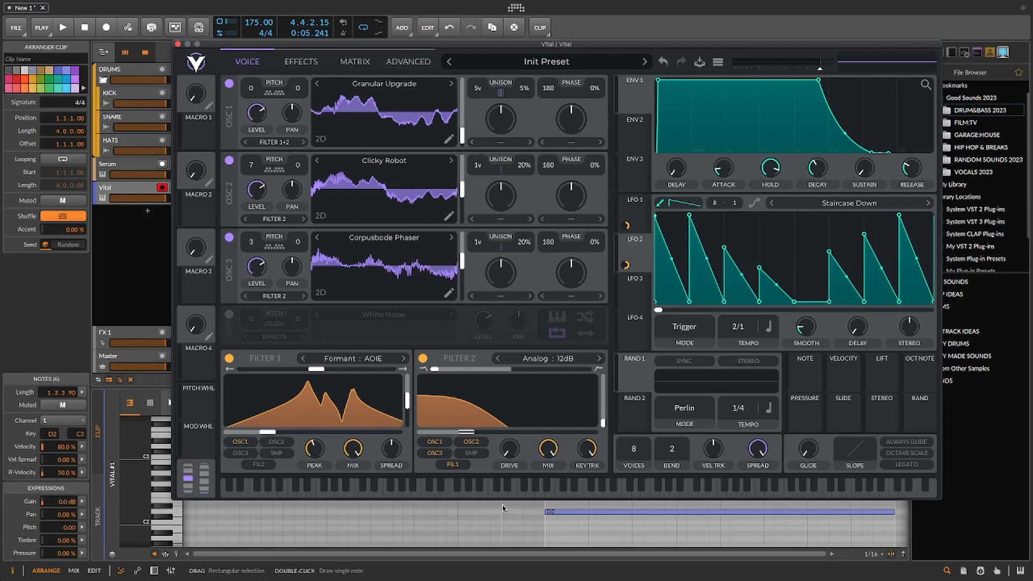
left_click(512, 487)
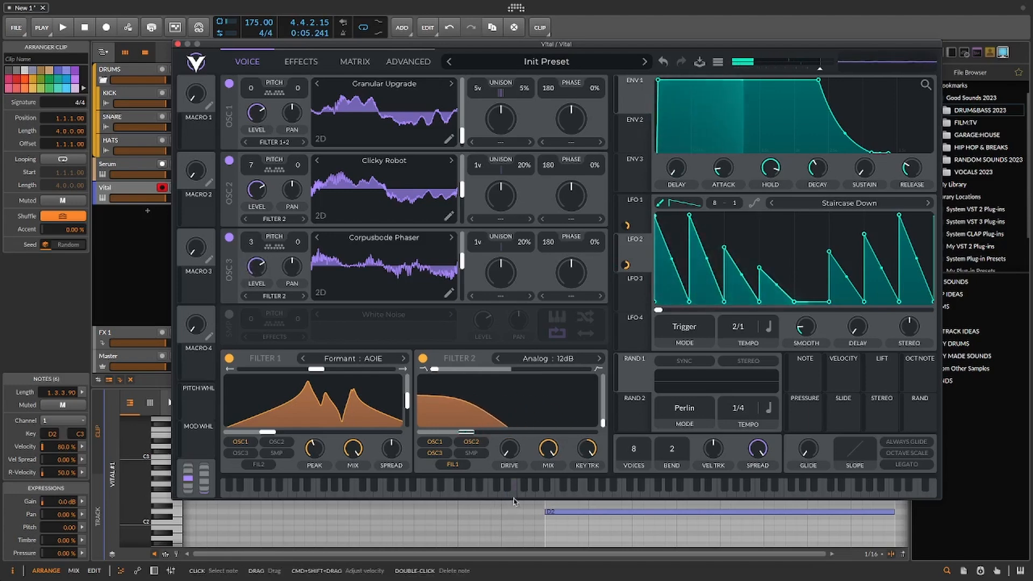
left_click(540, 487)
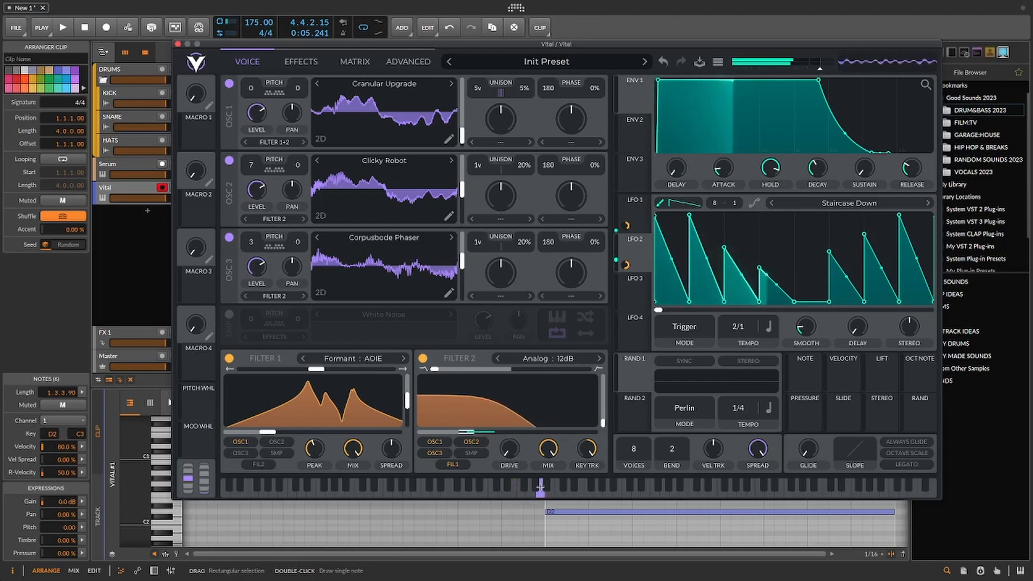
left_click(505, 492)
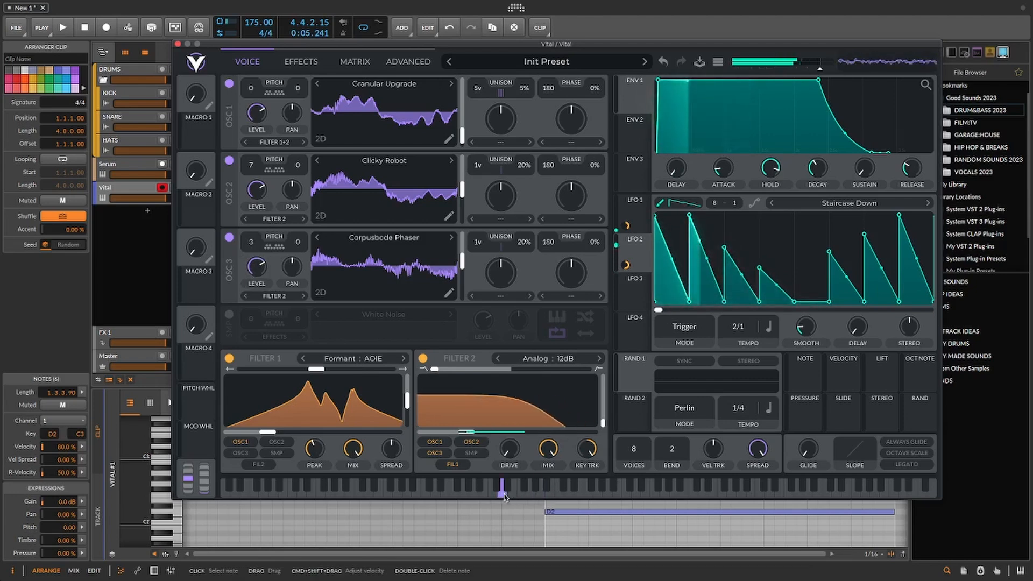
left_click(483, 495)
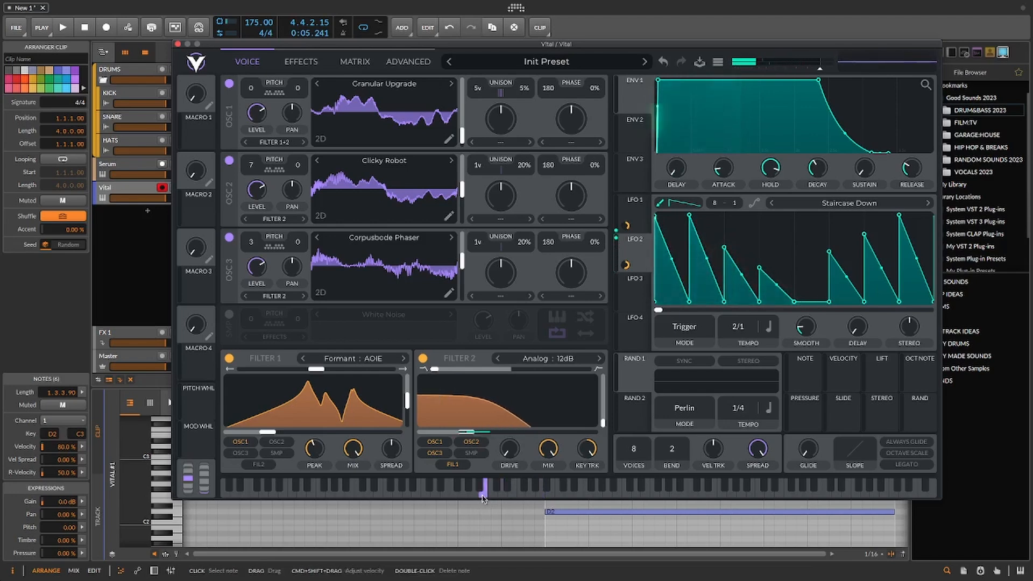